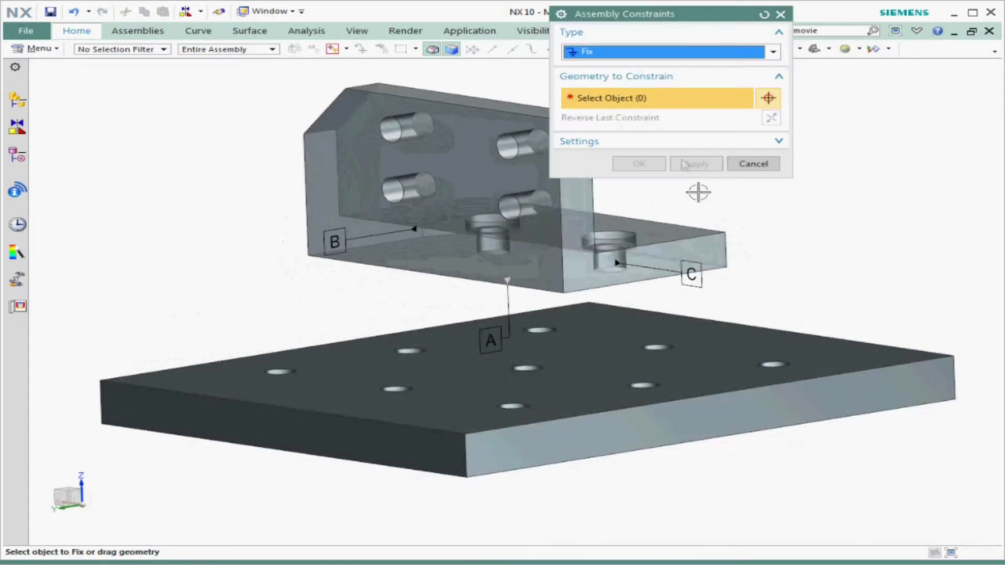
- Fix the base plate in place and display the fixture's degrees of freedom
left_click(773, 347)
middle_click(774, 327)
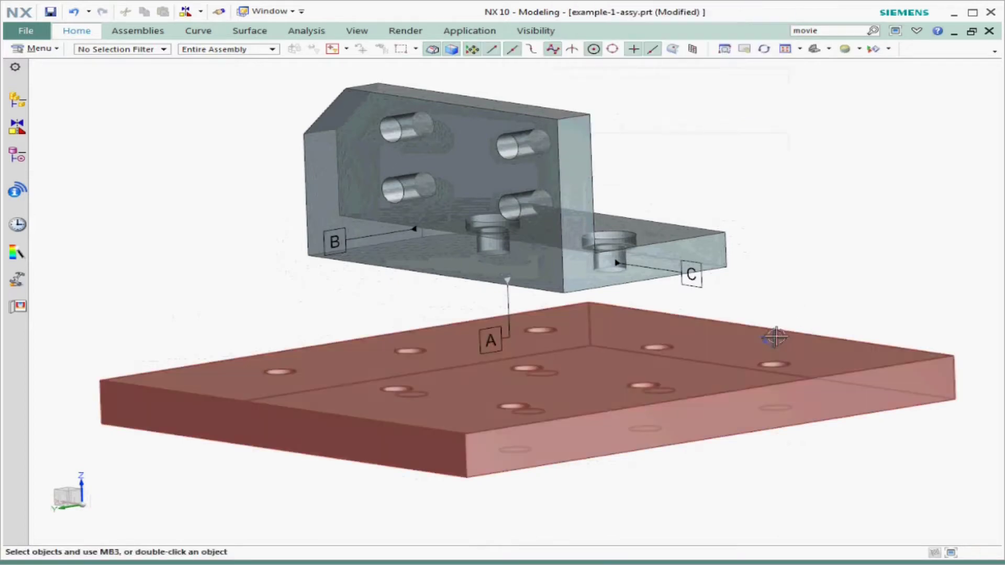
right_click(684, 243)
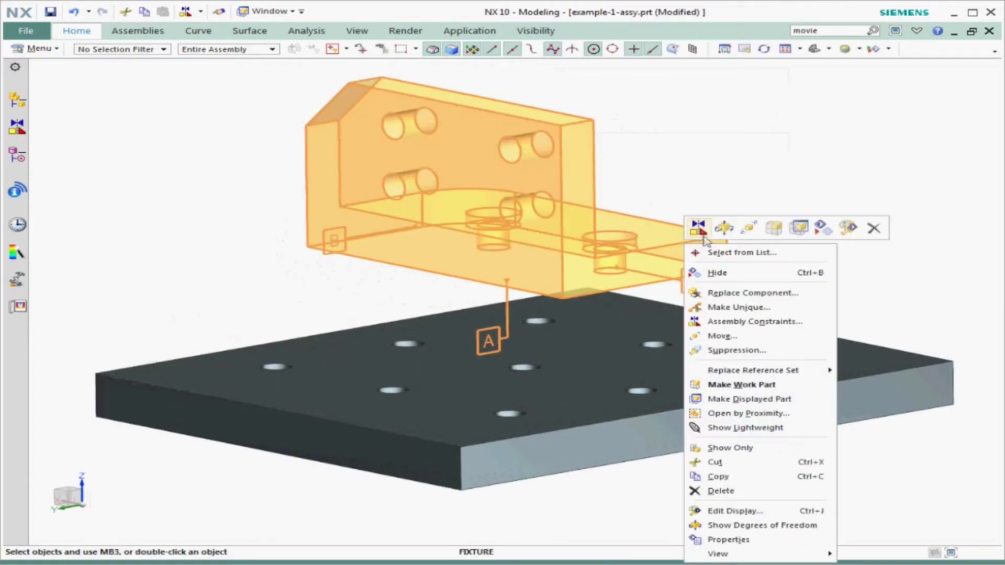
left_click(724, 224)
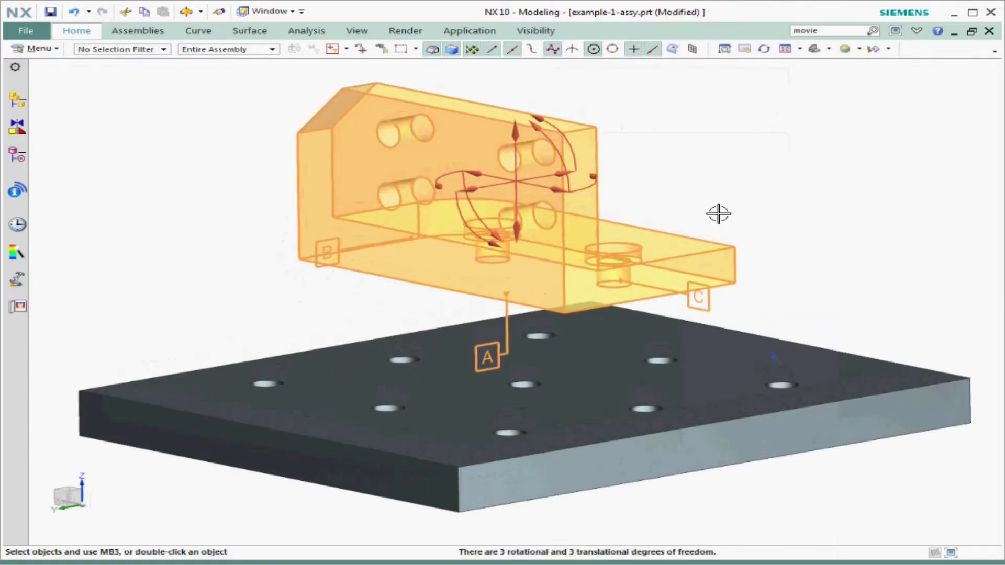
left_click(719, 213)
- Add a Touch Align constraint with Prefer Touch orientation between the fixture's bottom face and the base plate's top face
right_click(586, 197)
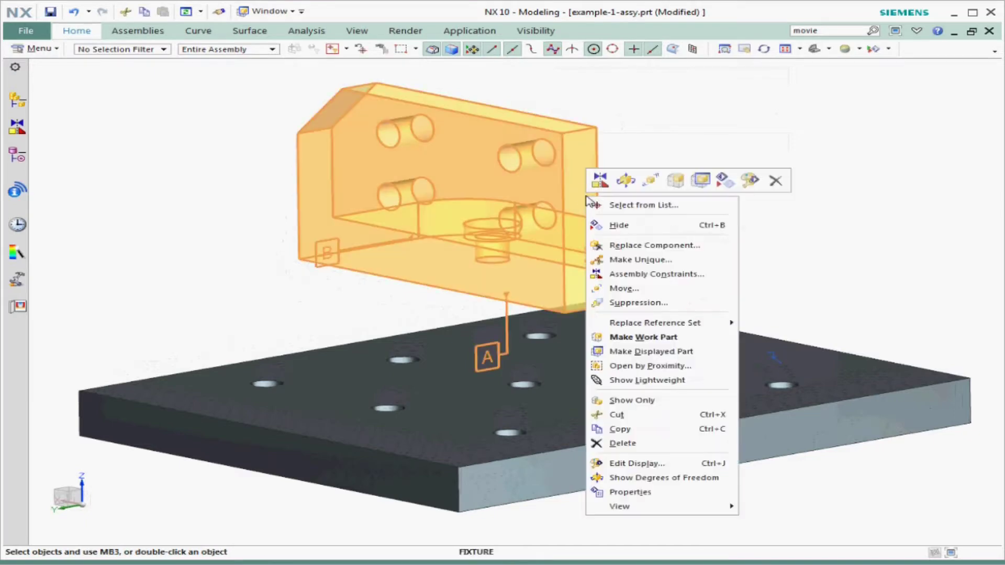
left_click(603, 184)
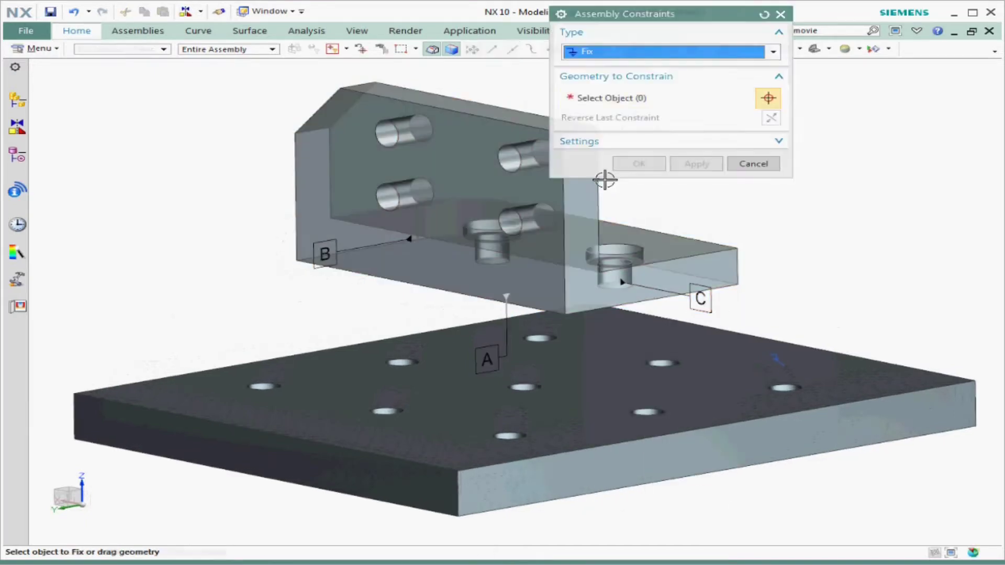
left_click(607, 52)
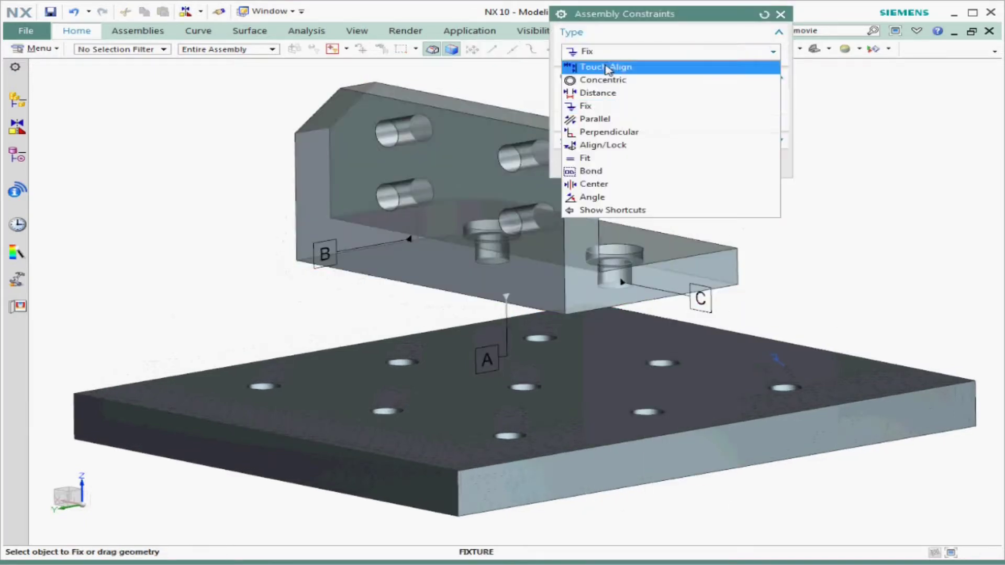
left_click(606, 67)
left_click(720, 96)
left_click(711, 111)
middle_click_drag(767, 233, 633, 288)
left_click(569, 289)
middle_click_drag(569, 289, 575, 373)
left_click(575, 375)
middle_click(857, 298)
- Display the fixture's remaining degrees of freedom on the base plate
middle_click_drag(857, 298, 552, 228)
left_click(496, 246)
right_click(496, 246)
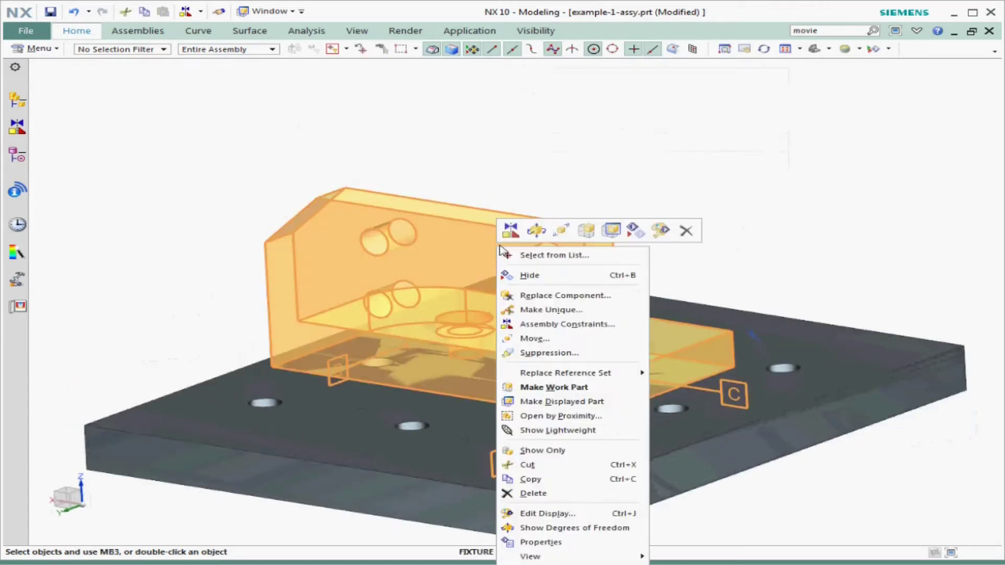
left_click(540, 234)
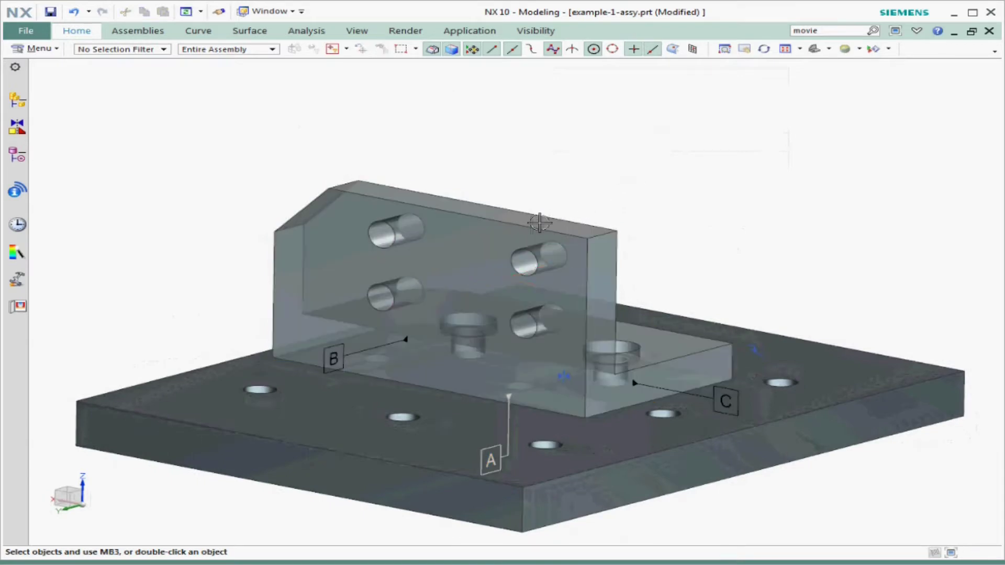
- Test the fixture's freedom of movement by dynamically moving it along the XC axis and trying the ZC axis
right_click(544, 221)
left_click(537, 234)
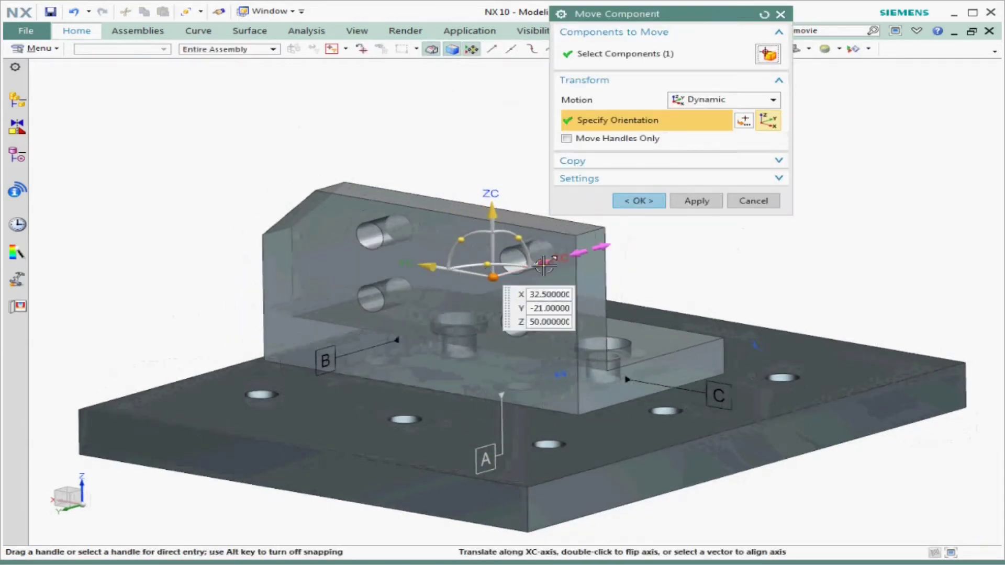
mouse_move(544, 266)
left_mouse_down()
mouse_move(560, 262)
mouse_move(523, 269)
mouse_move(535, 265)
left_mouse_up()
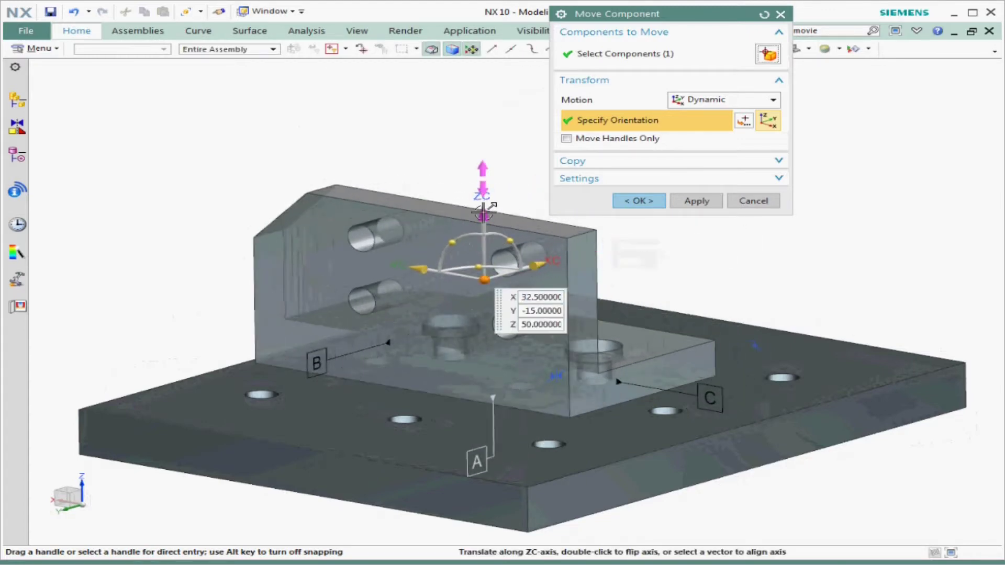
left_click_drag(483, 212, 480, 177)
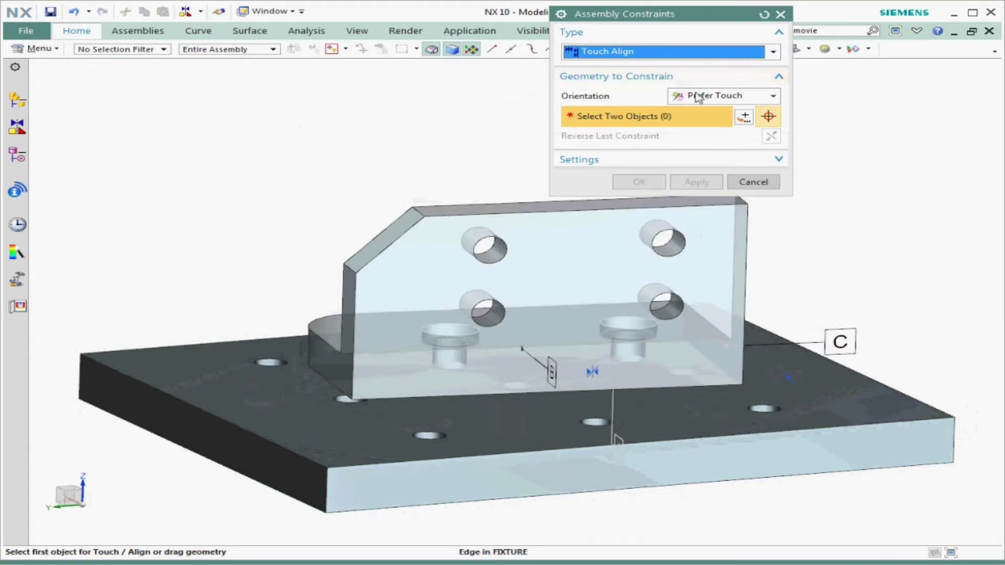
- Add Align constraints from the fixture's datum B face to the corner hole and the middle hole of the base plate's outer row
left_click(715, 96)
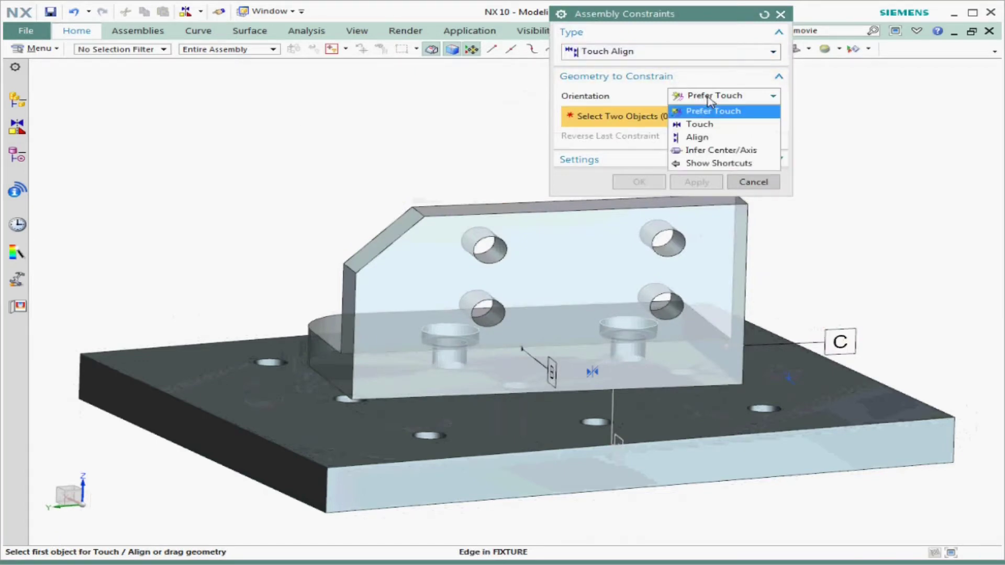
left_click(708, 139)
left_click(728, 257)
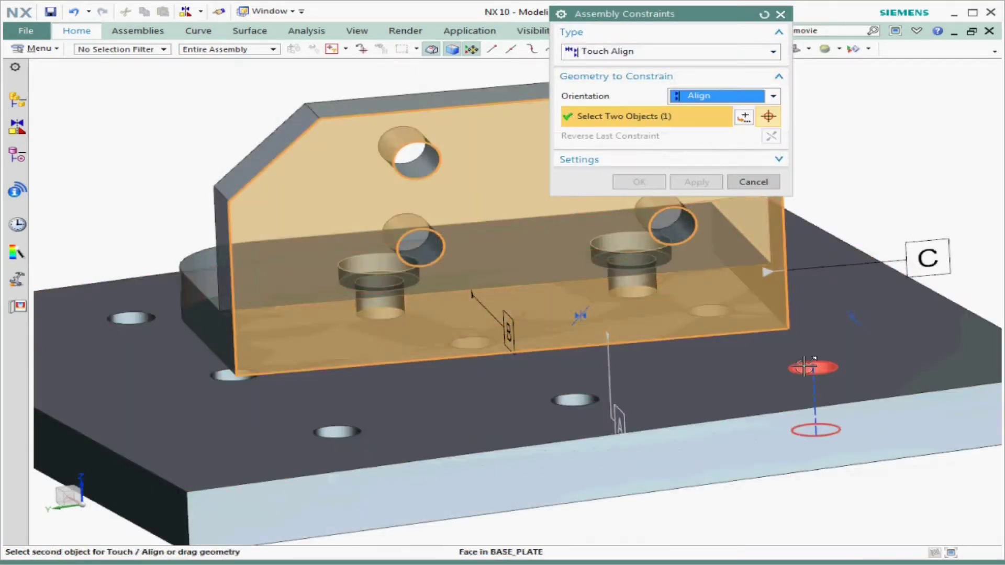
left_click(805, 366)
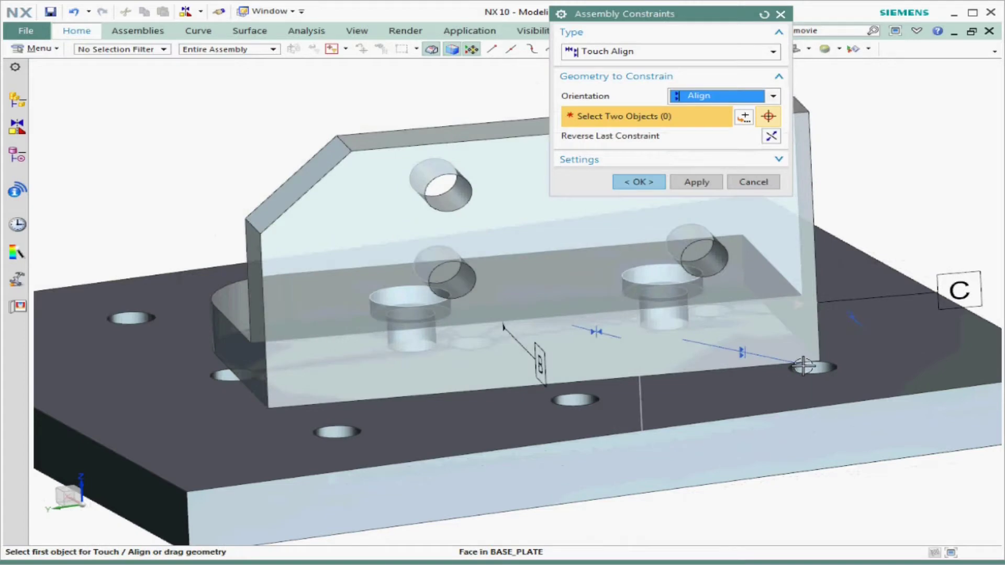
left_click(607, 361)
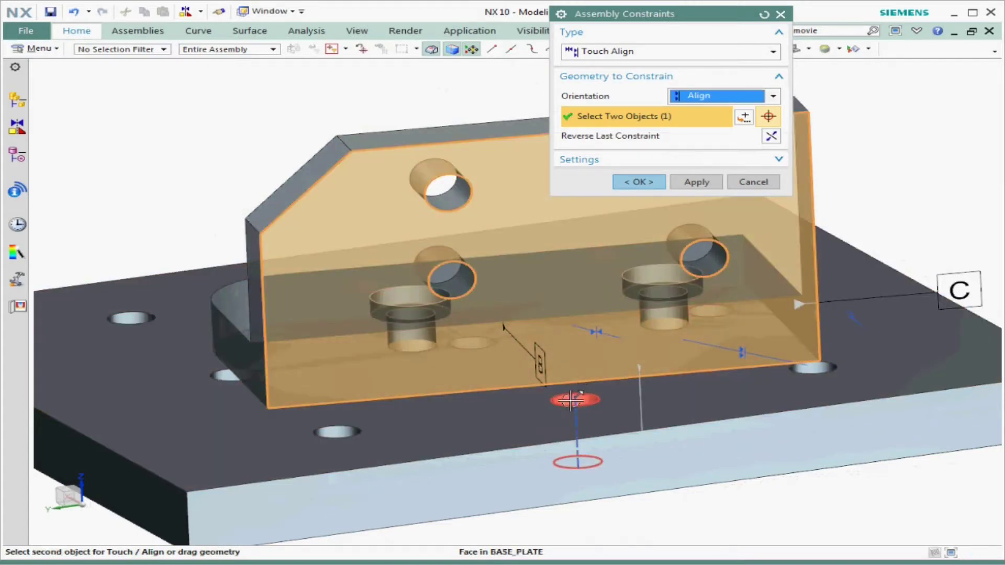
left_click(571, 401)
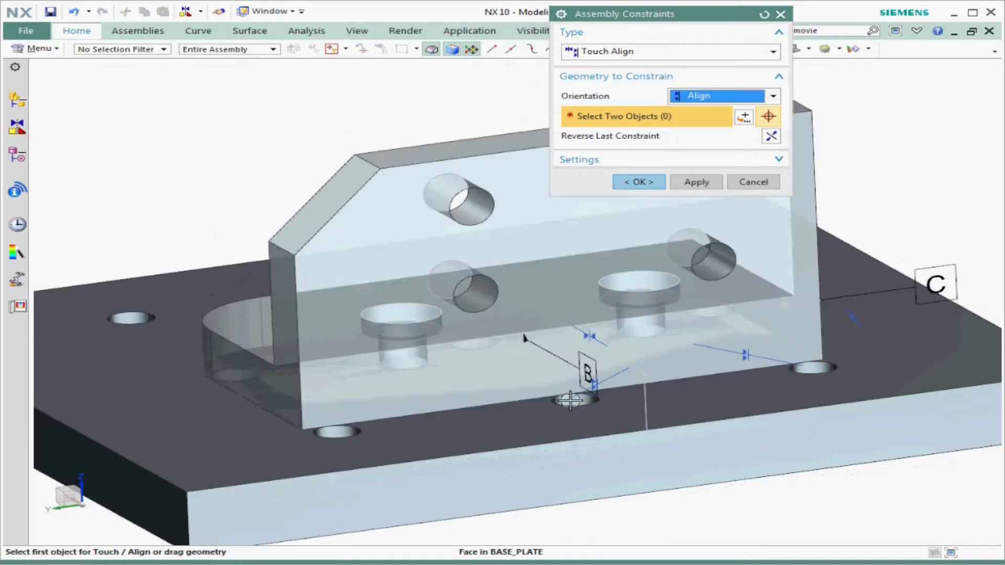
middle_click(669, 459)
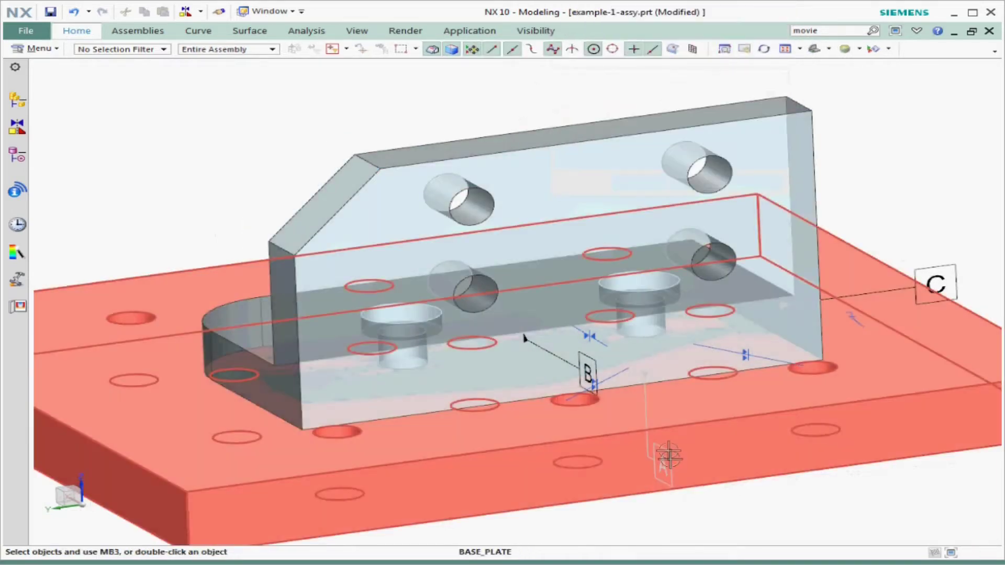
- Check which degrees of freedom the fixture has with its datum B face aligned
right_click(612, 172)
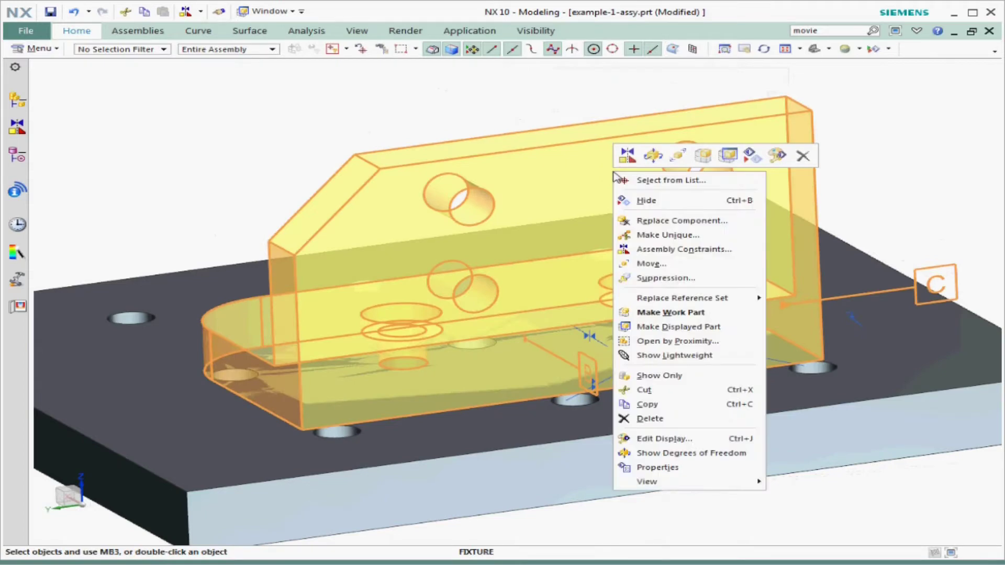
left_click(653, 156)
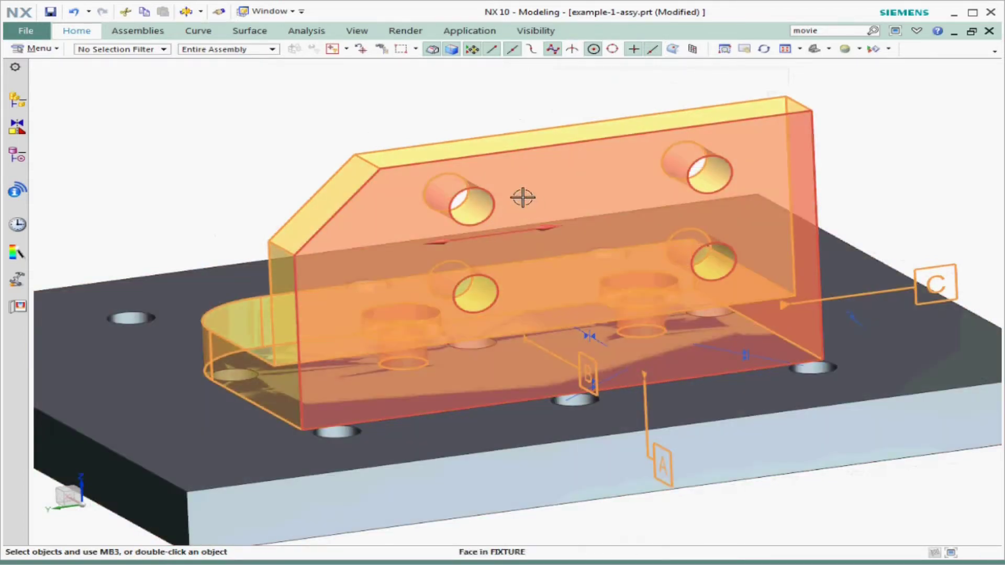
key("Escape")
- Test the fixture's remaining freedom by dynamically moving it along the YC axis
left_click(520, 178)
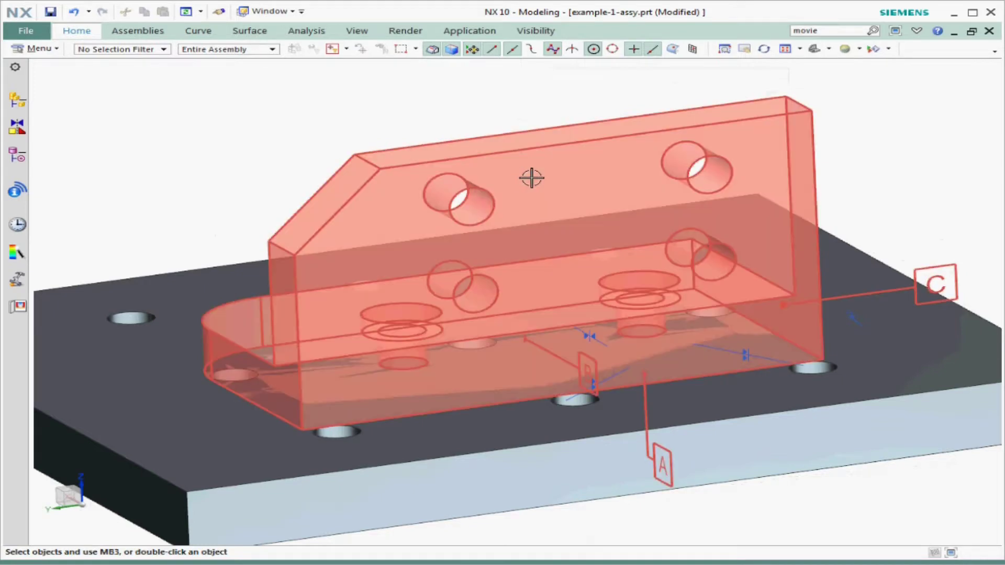
right_click(531, 178)
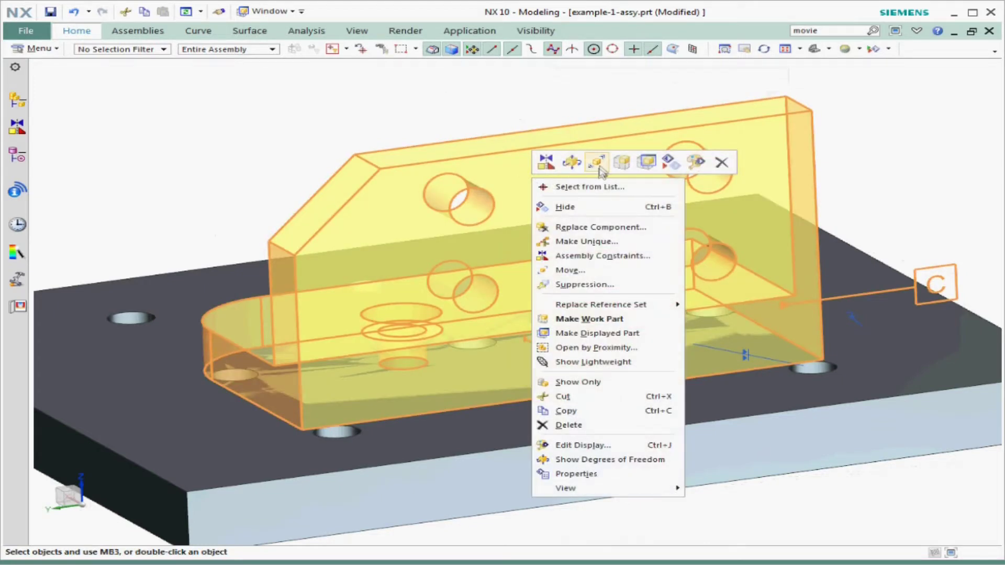
left_click(597, 163)
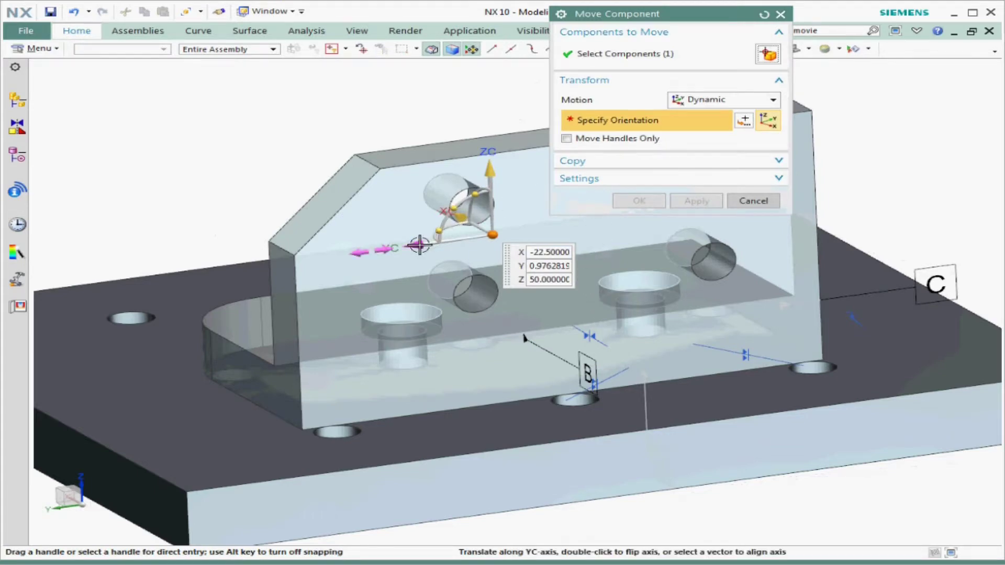
left_click_drag(419, 245, 362, 251)
middle_click(361, 250)
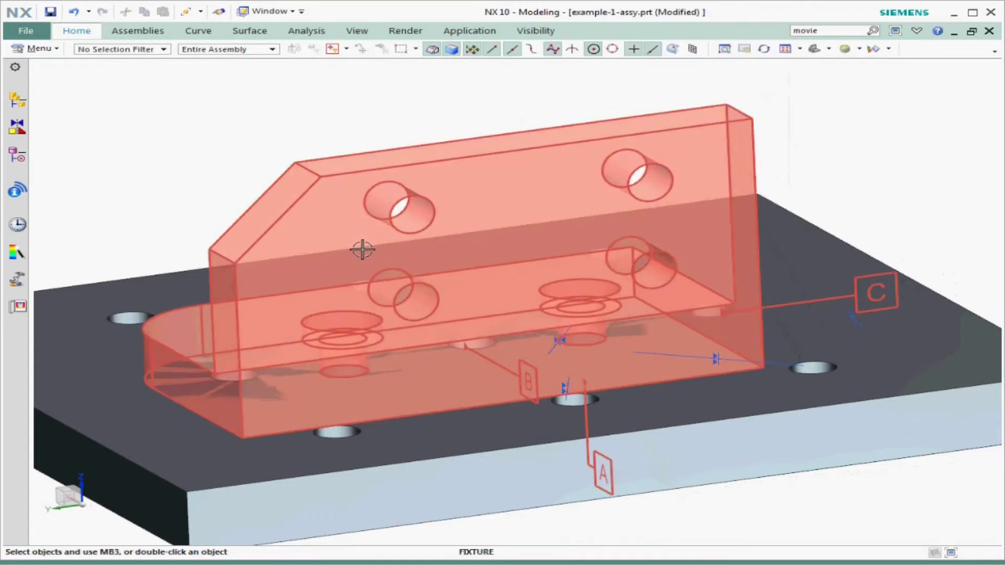
- Add an Align constraint between the fixture's datum C end face and the middle hole along the base plate's adjacent edge
key("Home")
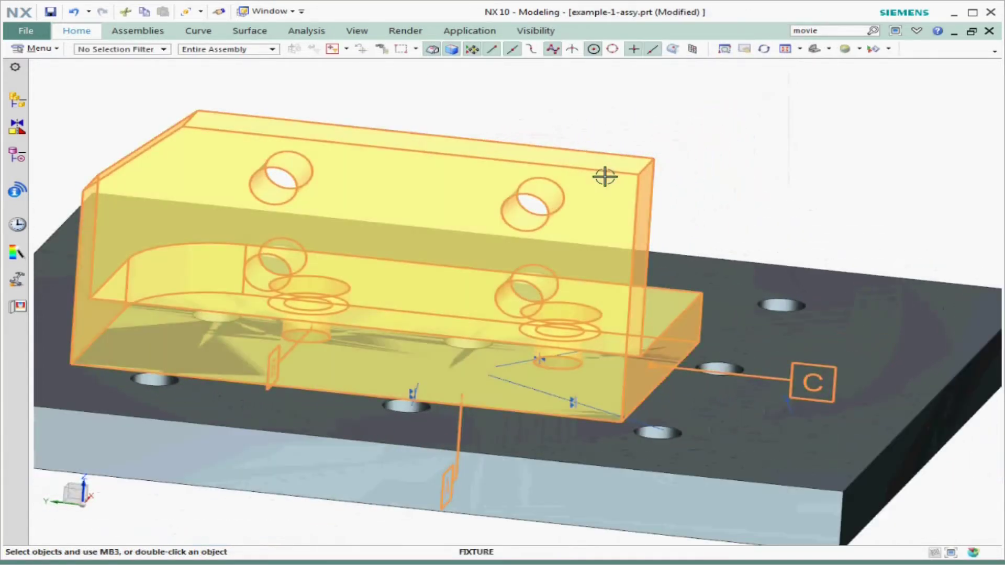
right_click(607, 181)
left_click(622, 162)
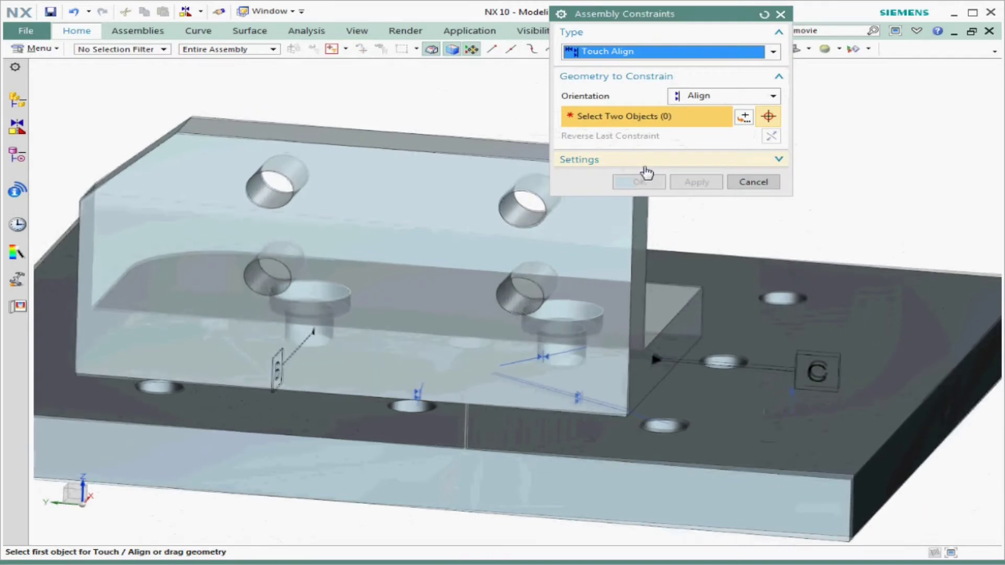
left_click(675, 335)
left_click(709, 368)
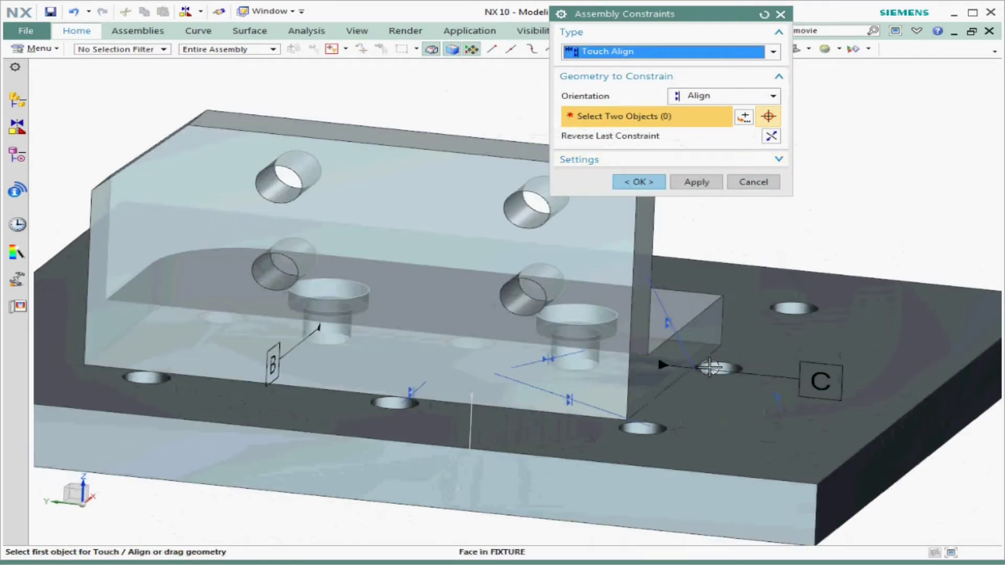
middle_click(758, 301)
- Check the fixture's degrees of freedom with its datum C end face aligned
right_click(505, 181)
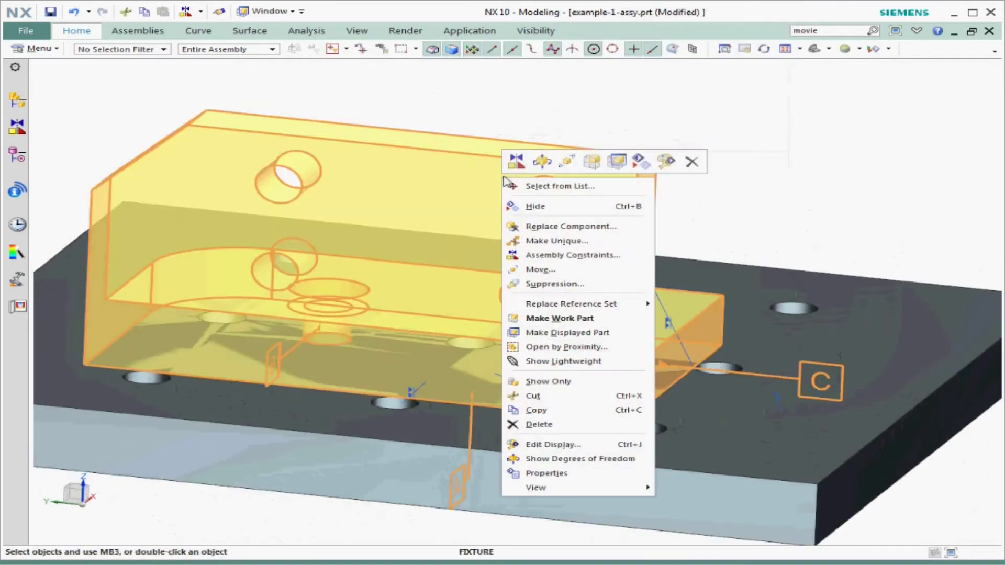
left_click(542, 163)
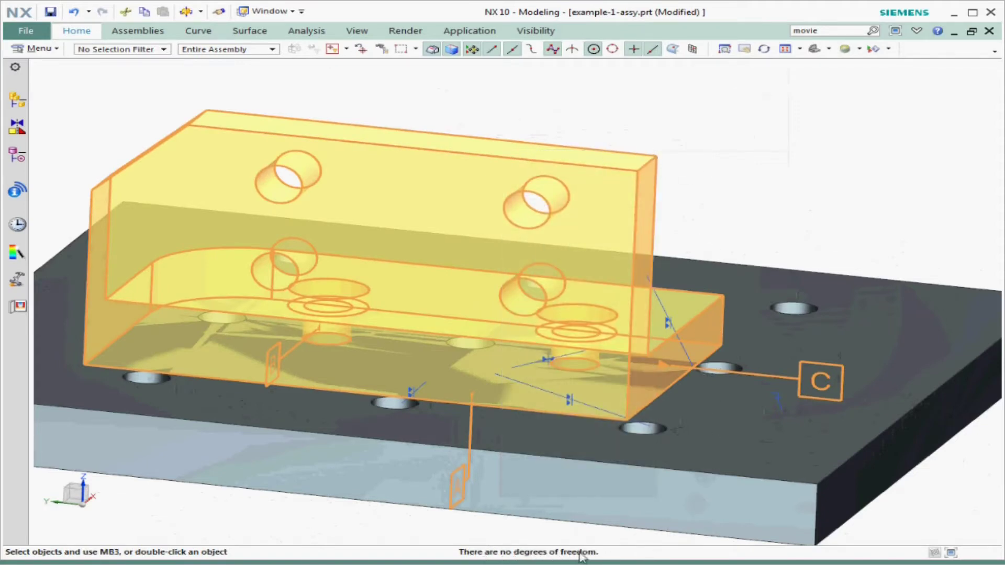
key("Escape")
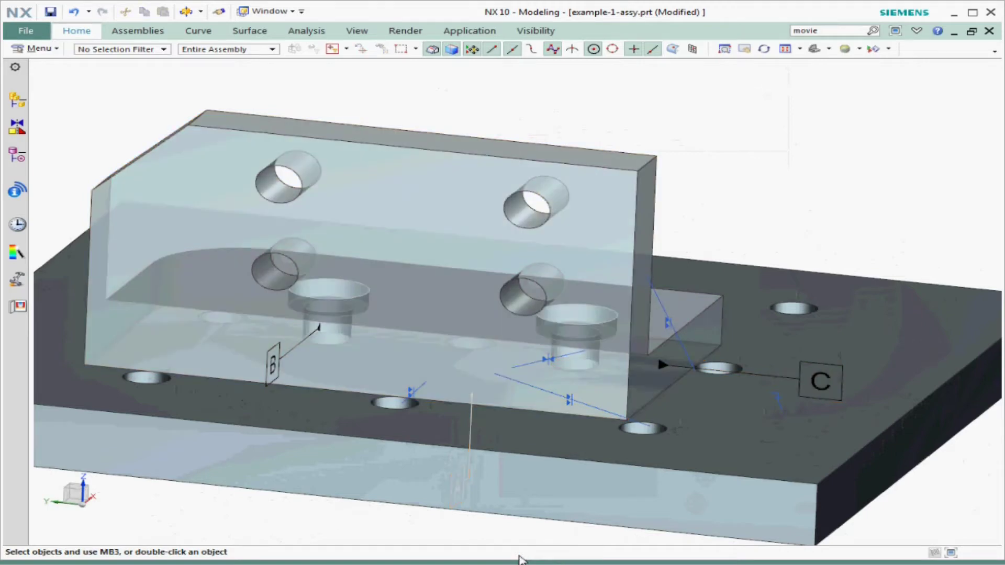
- Review the Touch constraint and each of the Align constraints in the Constraint Navigator to examine the geometry they reference
middle_click_drag(491, 538, 87, 157)
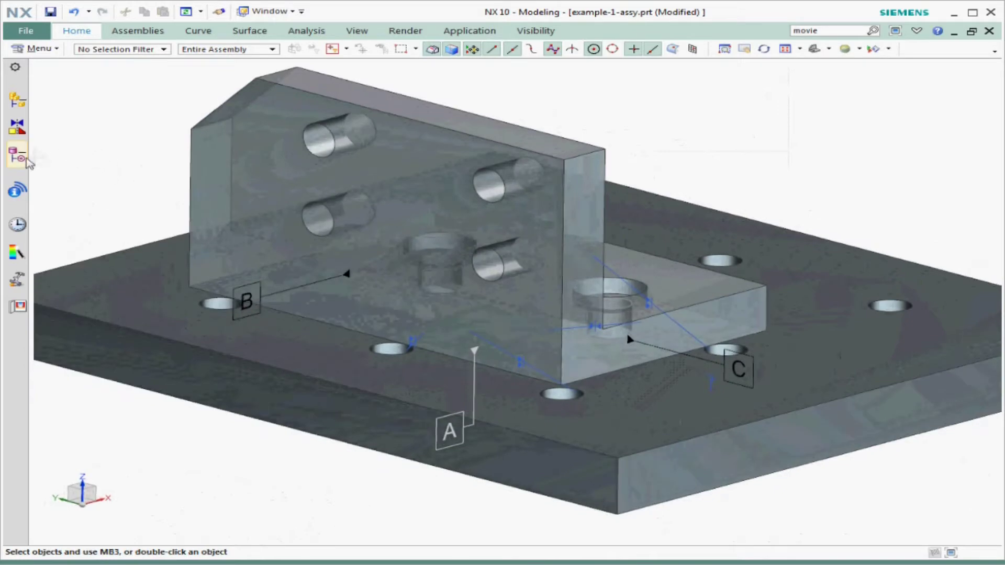
left_click(16, 130)
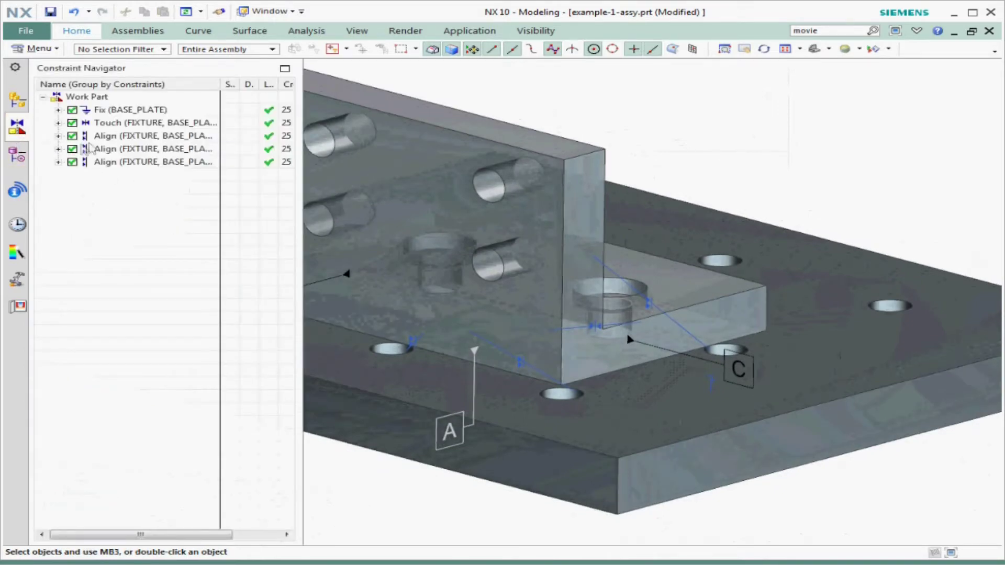
left_click(114, 125)
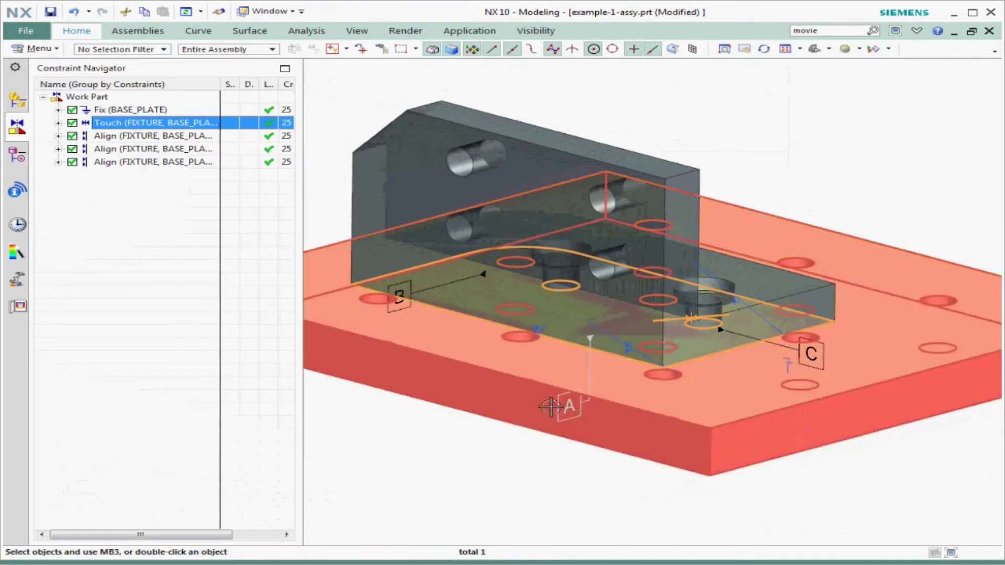
left_click(169, 136)
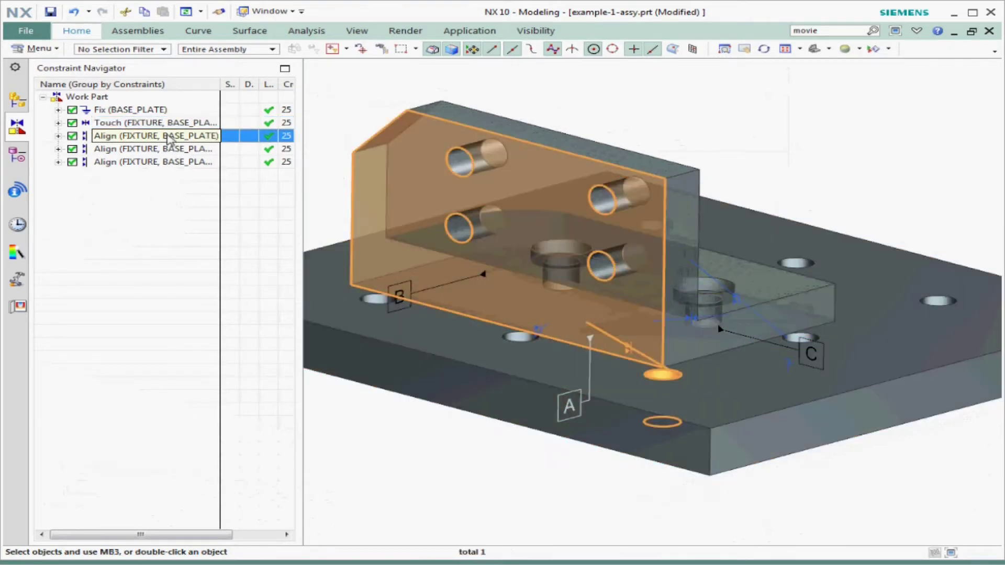
left_click(169, 149)
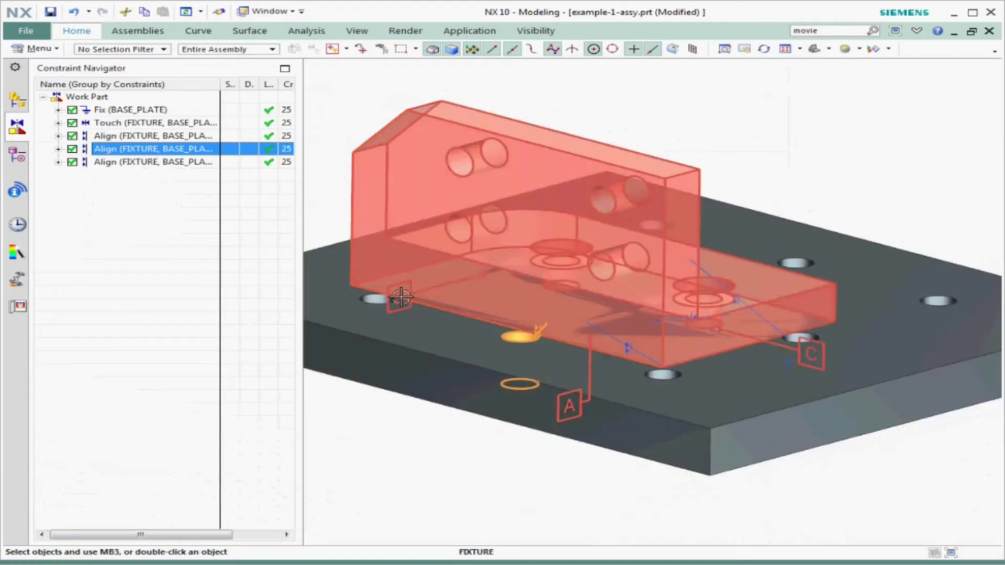
left_click(170, 167)
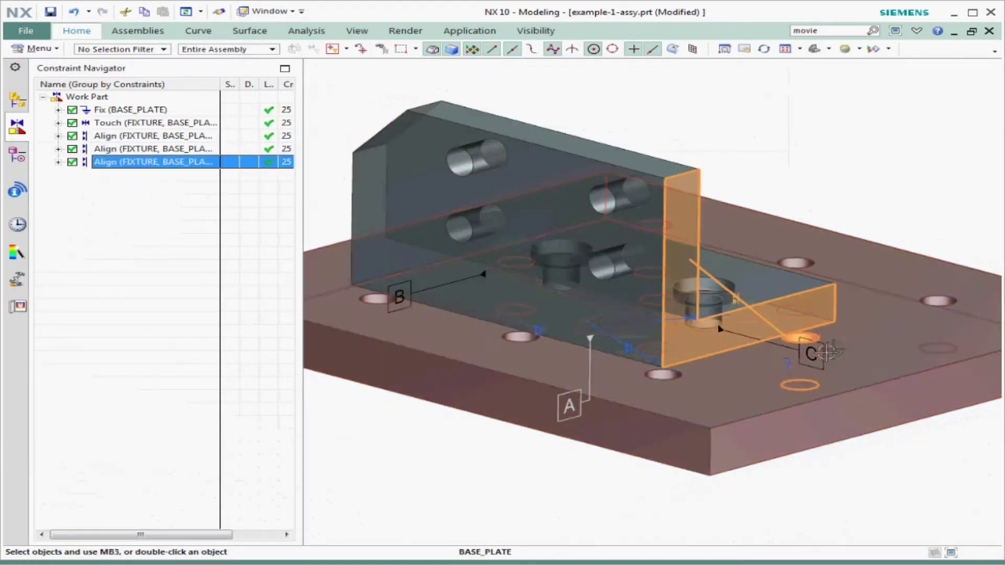
left_click(351, 435)
middle_click_drag(256, 465, 262, 463)
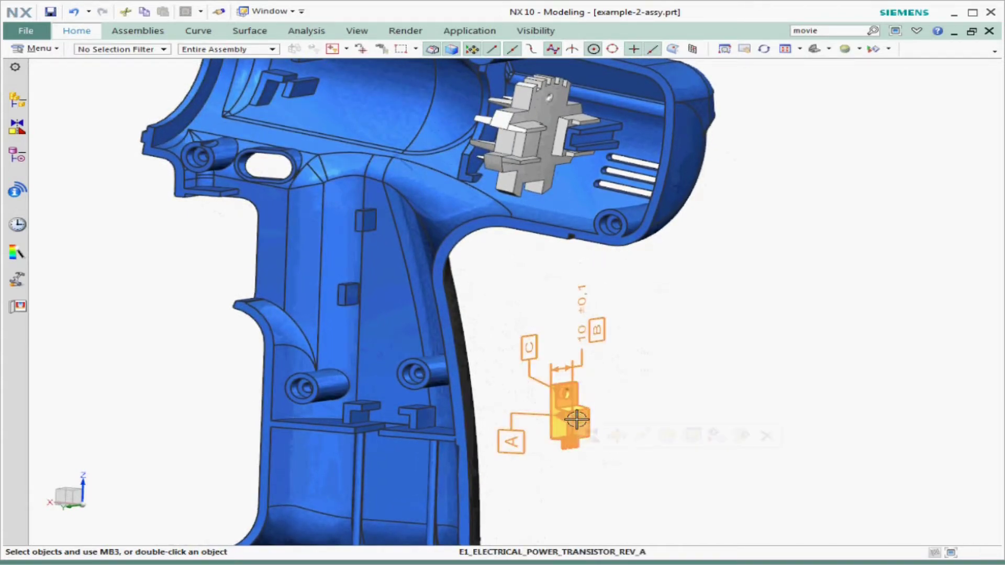
- Show the degrees of freedom of the unconstrained power transistor in example-2-assy.prt
right_click(576, 419)
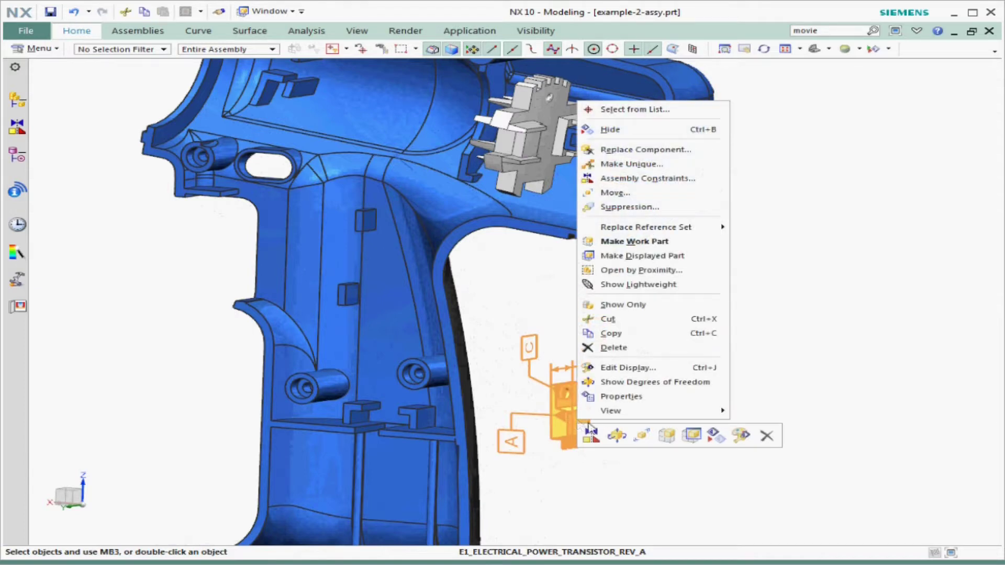
left_click(618, 436)
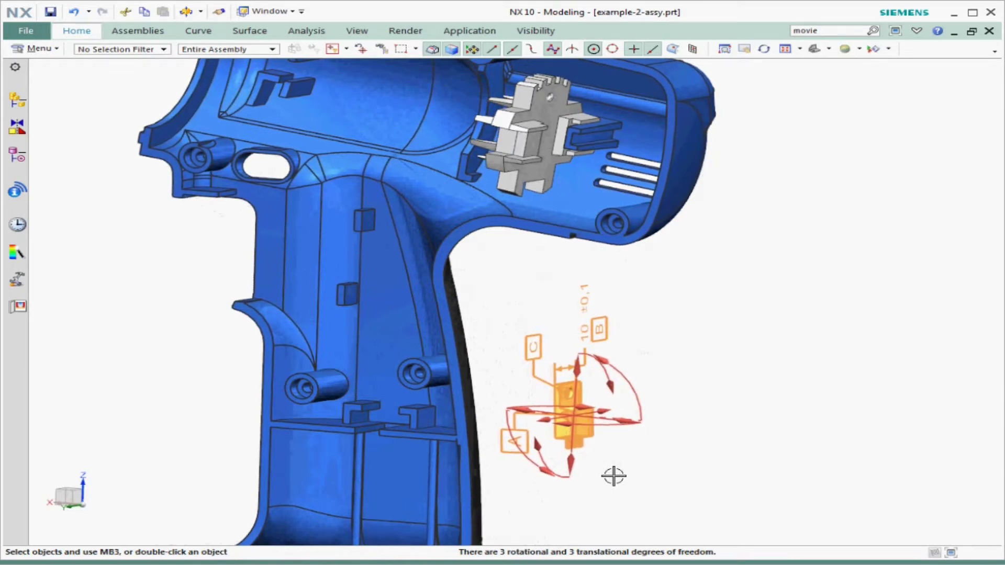
- Add a Touch Align constraint with Prefer Touch orientation between the transistor's datum A back face and the heat sink's flat mounting face
right_click(598, 424)
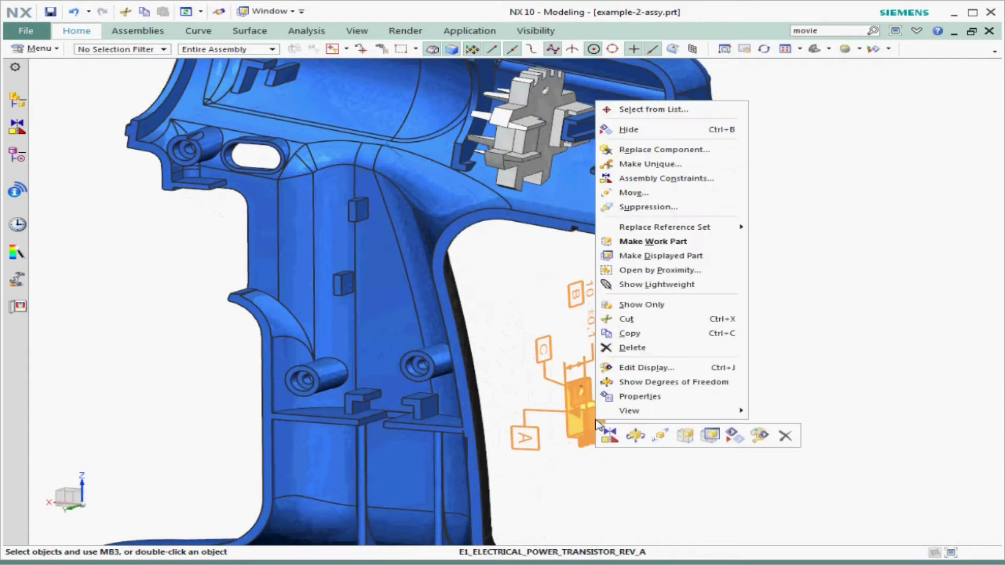
left_click(607, 442)
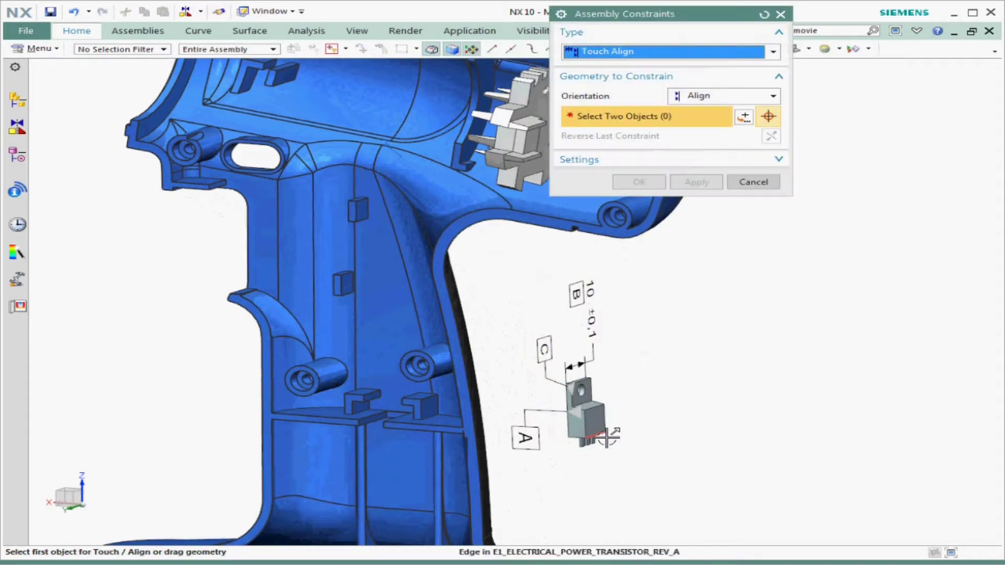
left_click(713, 96)
left_click(711, 110)
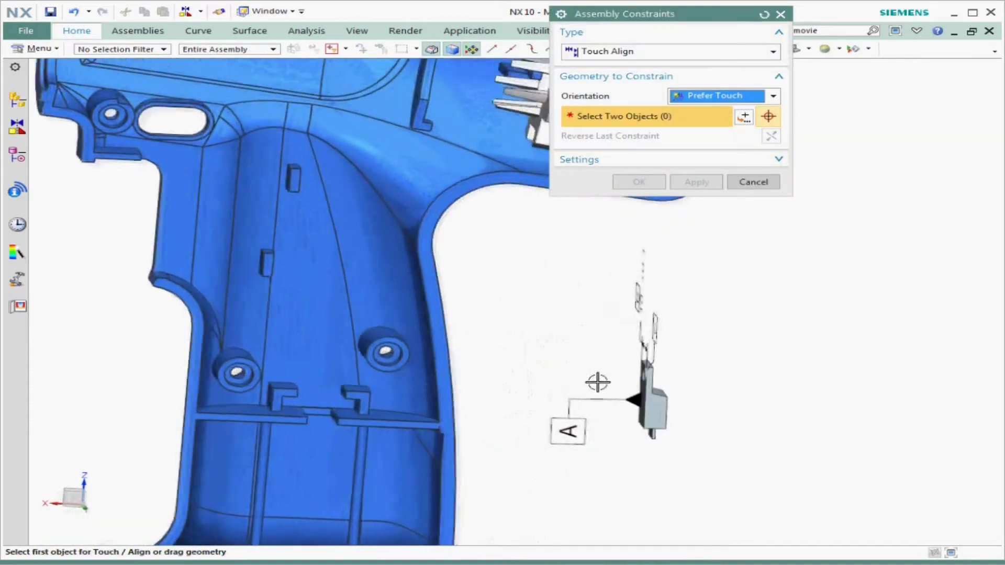
left_click(628, 366)
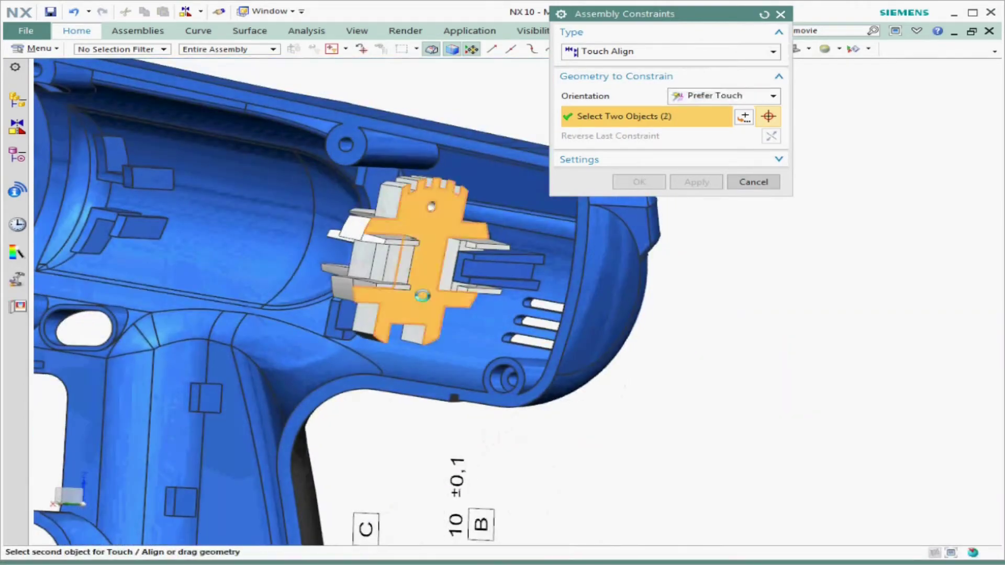
left_click(446, 349)
middle_click_drag(446, 348, 553, 365)
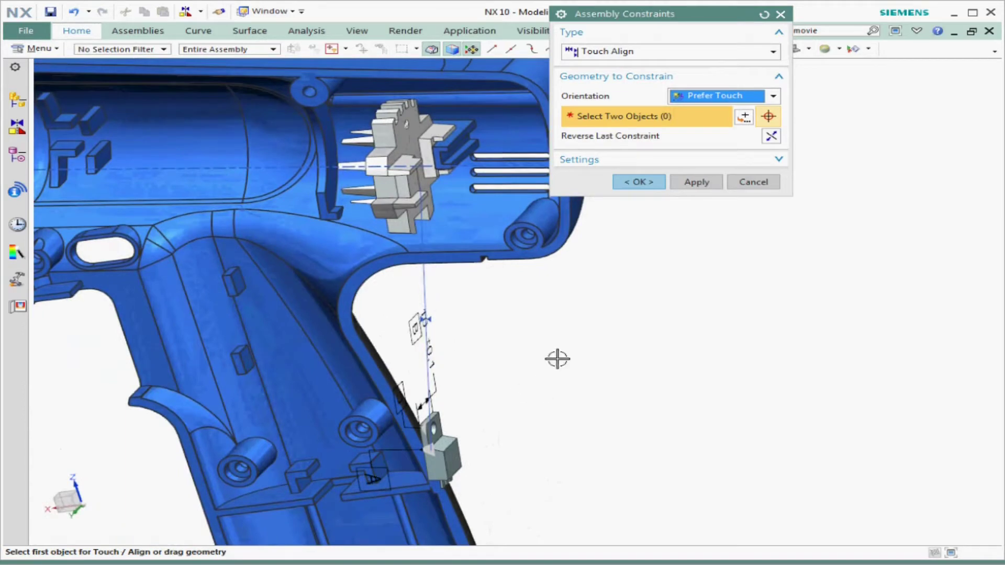
middle_click(606, 278)
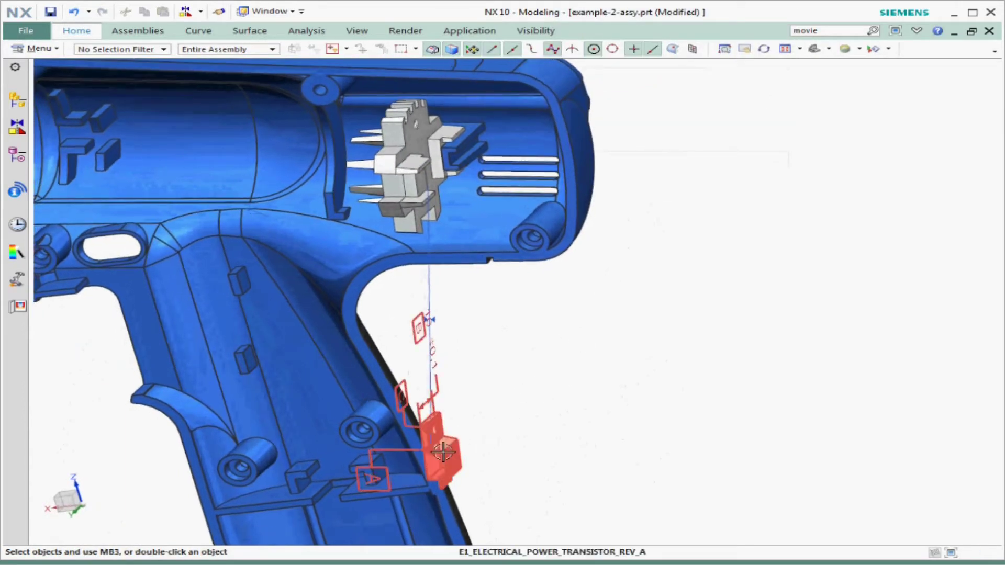
- Check the transistor's degrees of freedom with its datum A face touching the heat sink
left_click(442, 453)
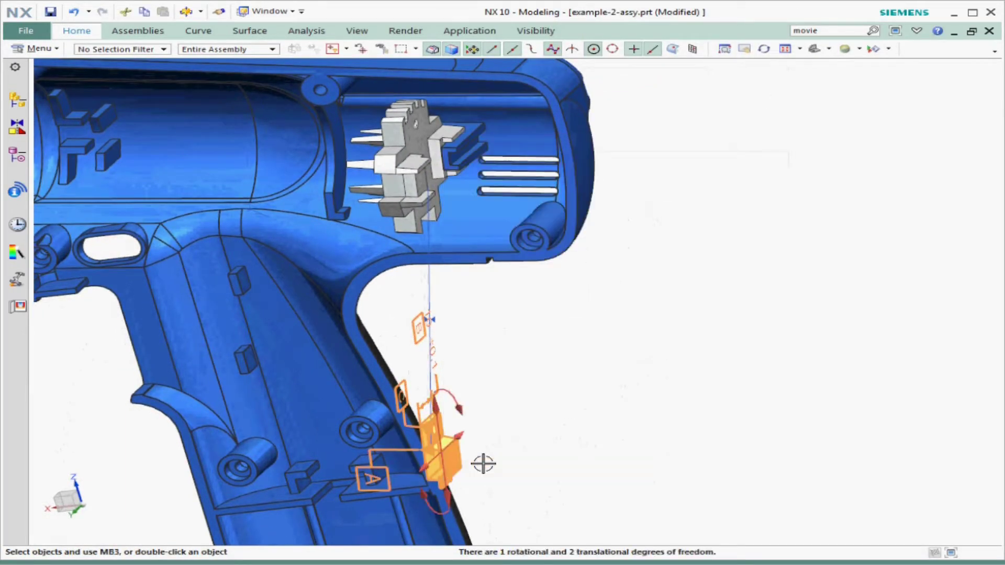
middle_click_drag(560, 424, 560, 423)
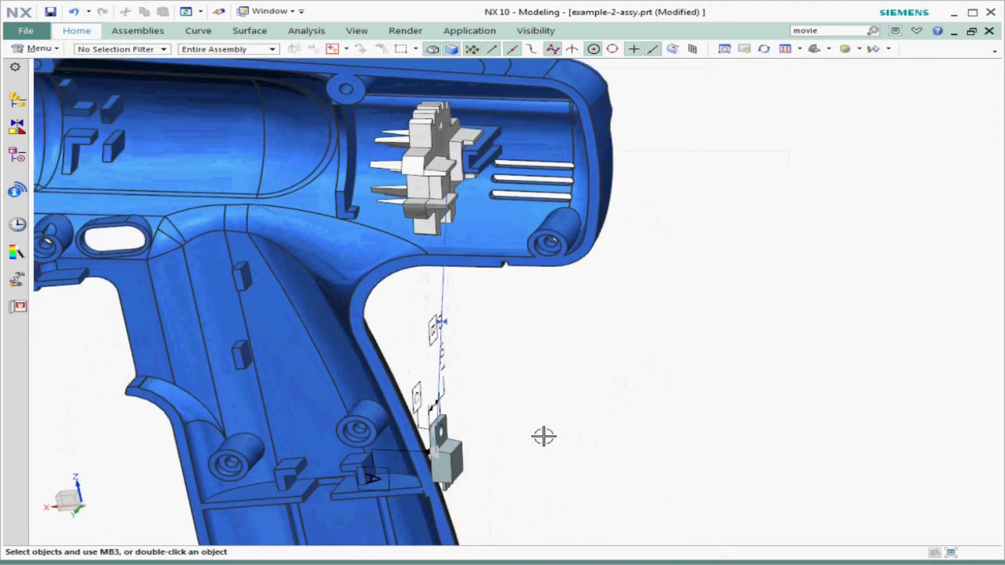
- Add a 2 to 2 Center constraint between the transistor's two side faces and the opposing side edges of the heat sink's central section
left_click(453, 415)
right_click(454, 415)
left_click(497, 187)
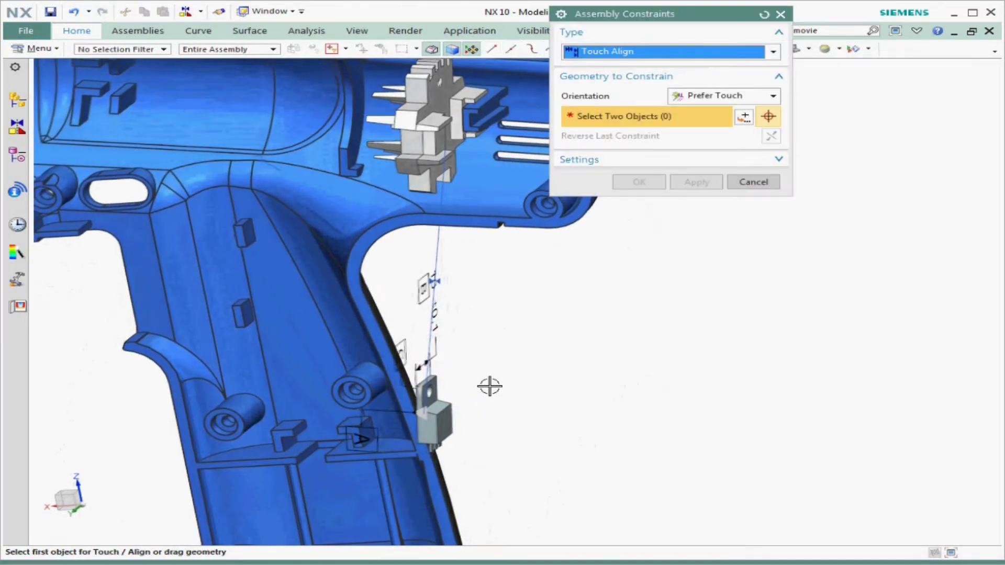
left_click(635, 52)
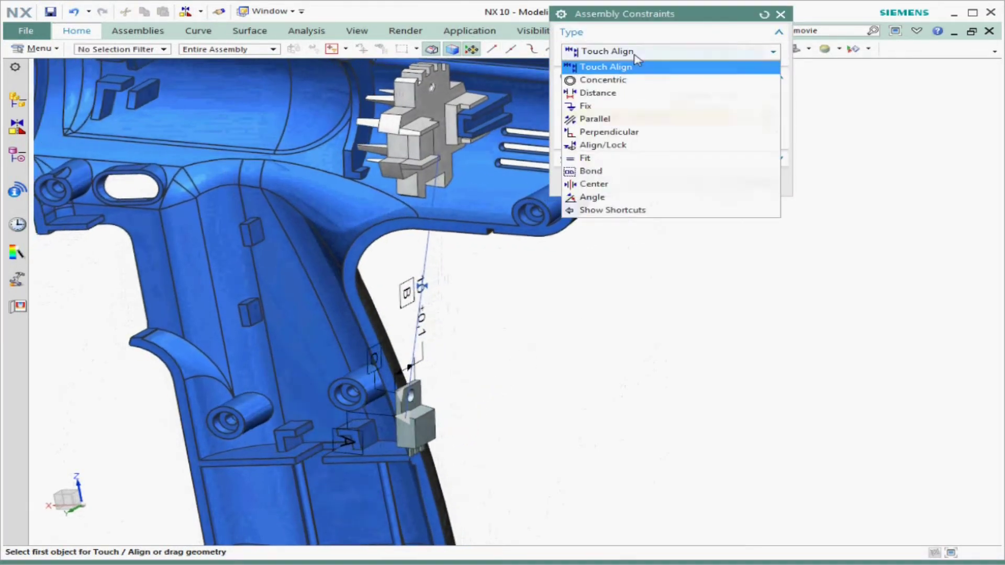
left_click(602, 184)
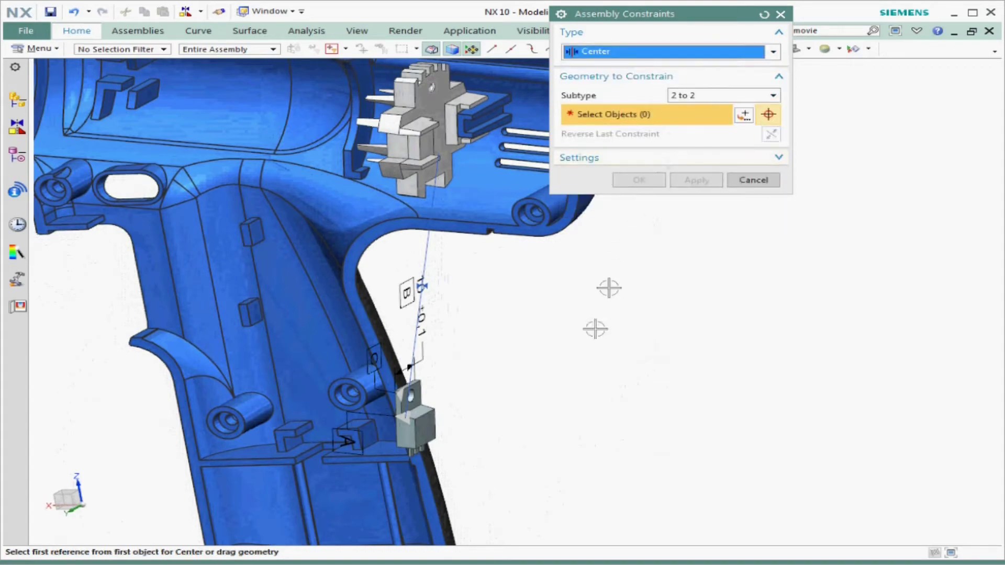
left_click(444, 386)
middle_click_drag(441, 396, 251, 394)
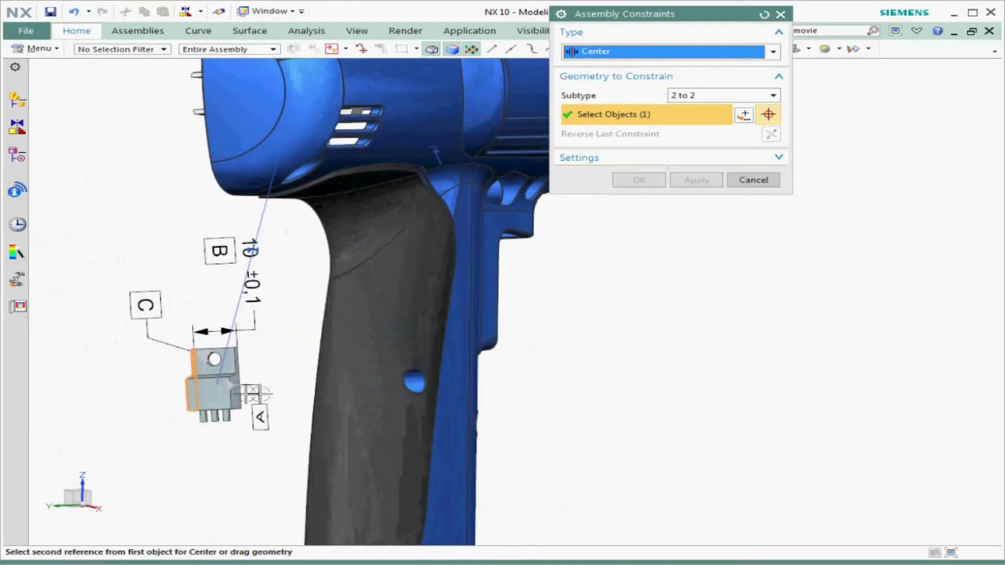
left_click(250, 394)
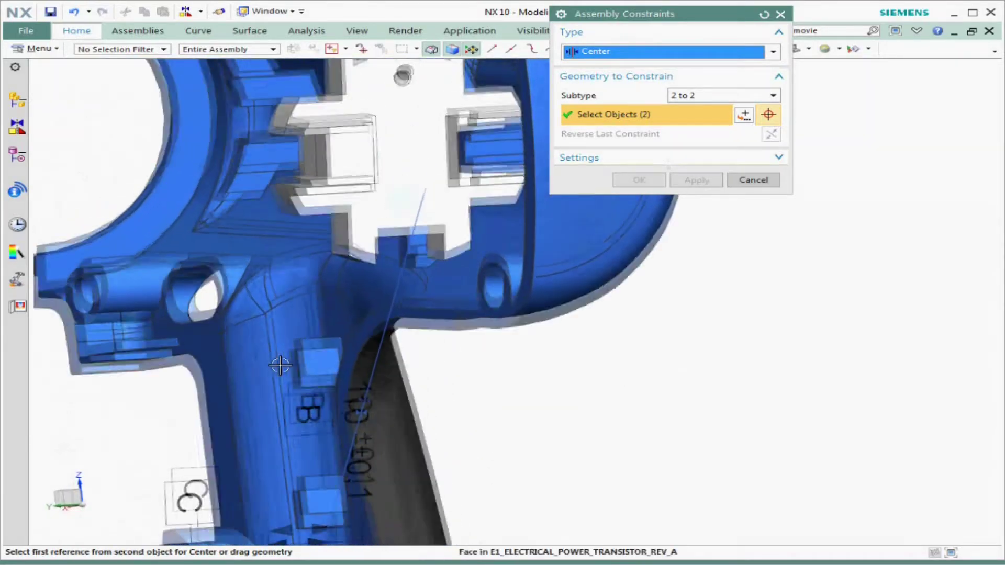
left_click(352, 239)
left_click(352, 240)
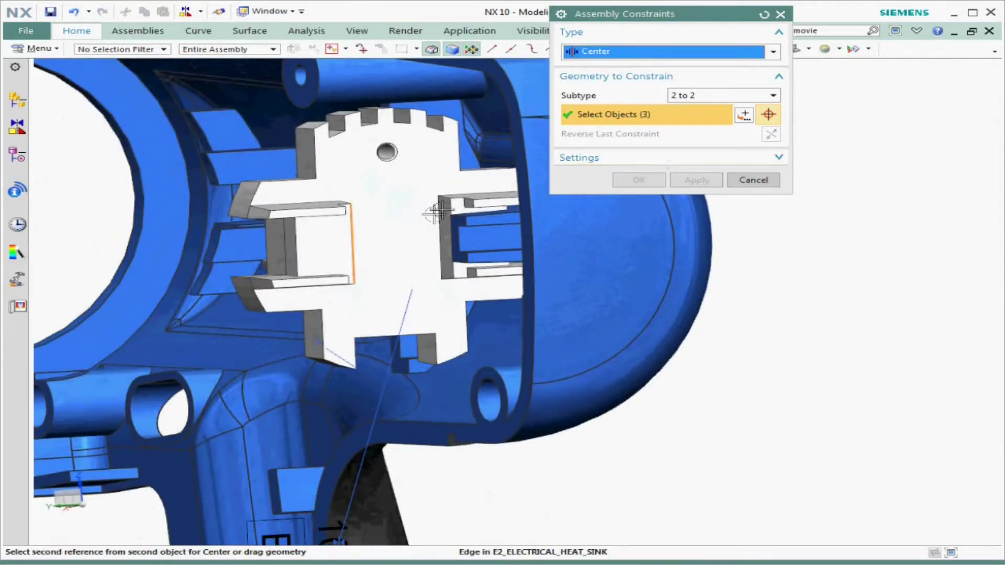
left_click(446, 208)
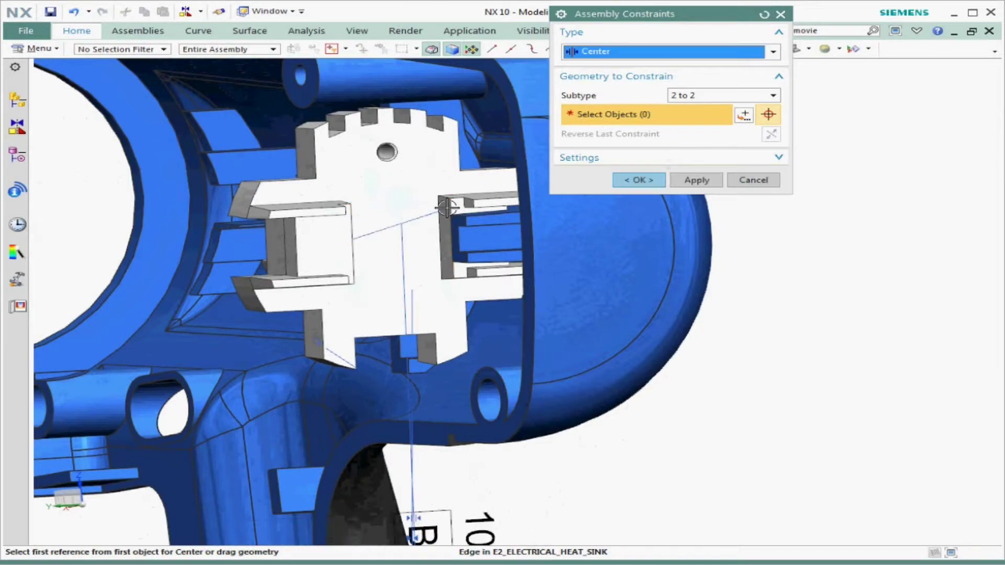
middle_click(538, 197)
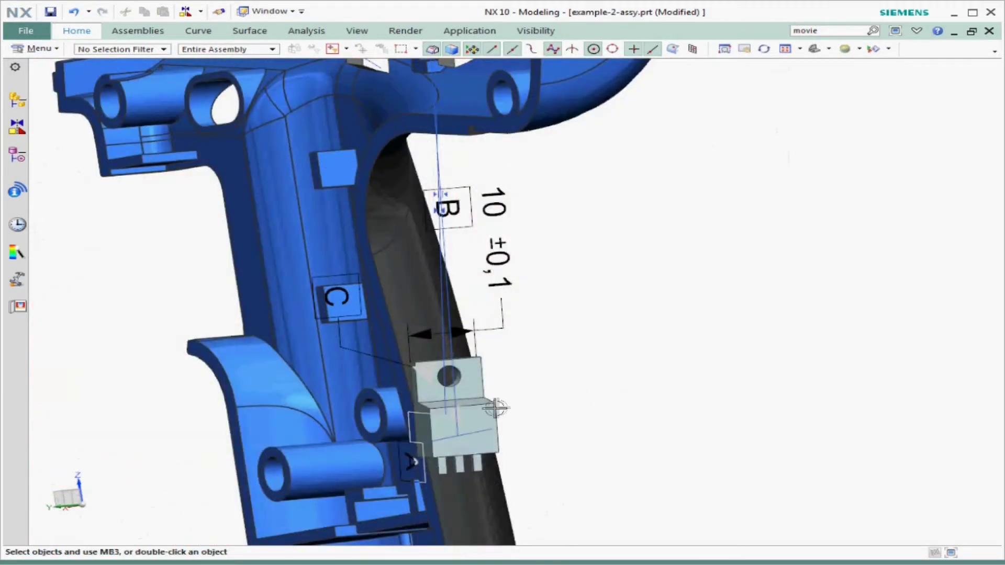
- Check the transistor's degrees of freedom with its width centered on the heat sink
left_click(476, 413)
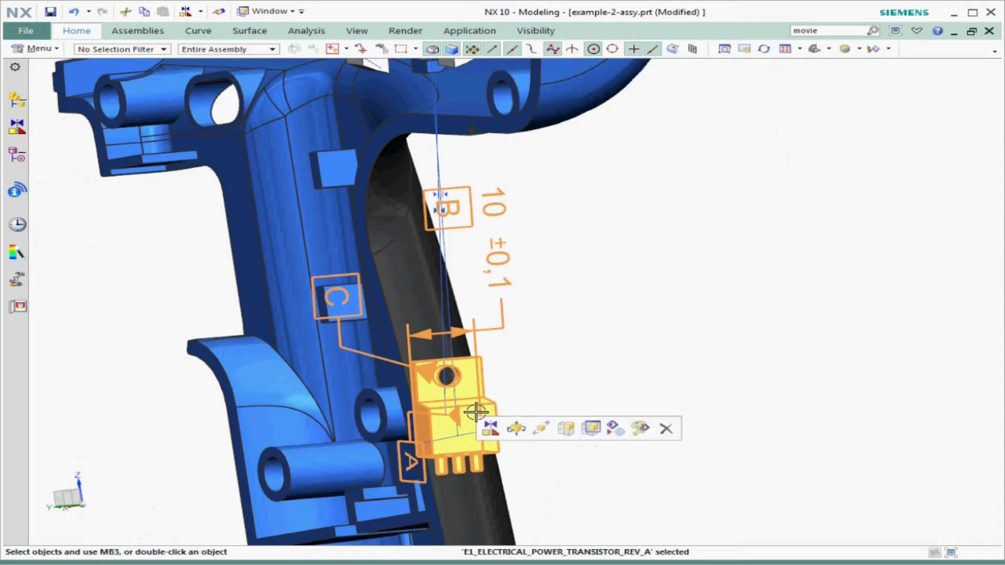
right_click(477, 415)
left_click(519, 429)
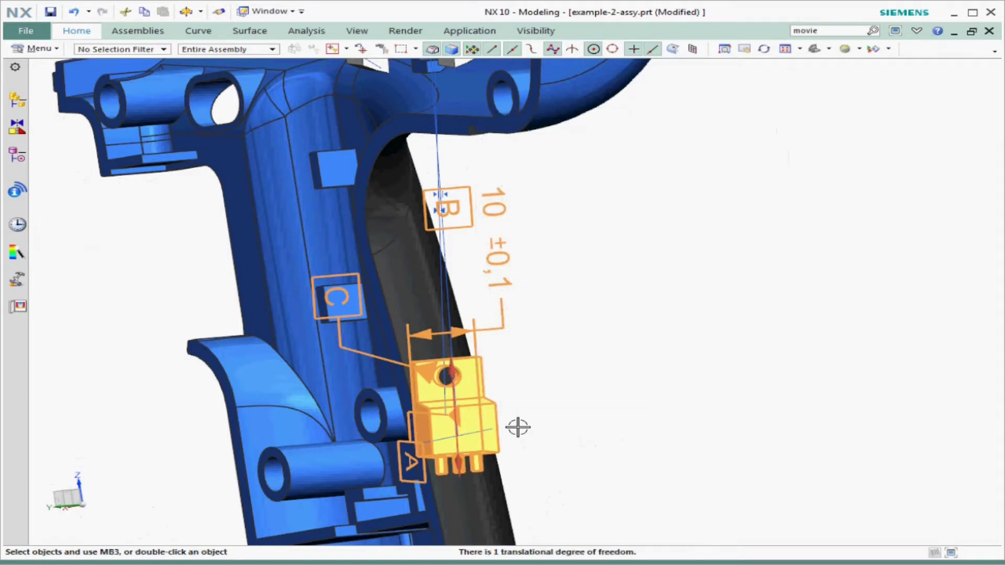
key("Escape")
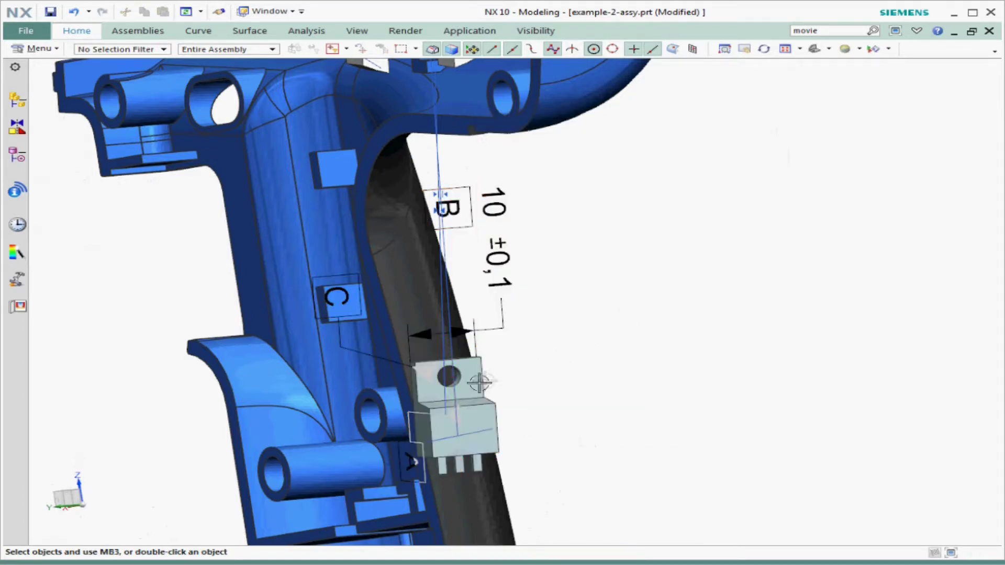
- Add a Touch Align constraint with Prefer Touch orientation between the centerlines of the transistor's hole and the heat sink's upper hole
right_click(470, 387)
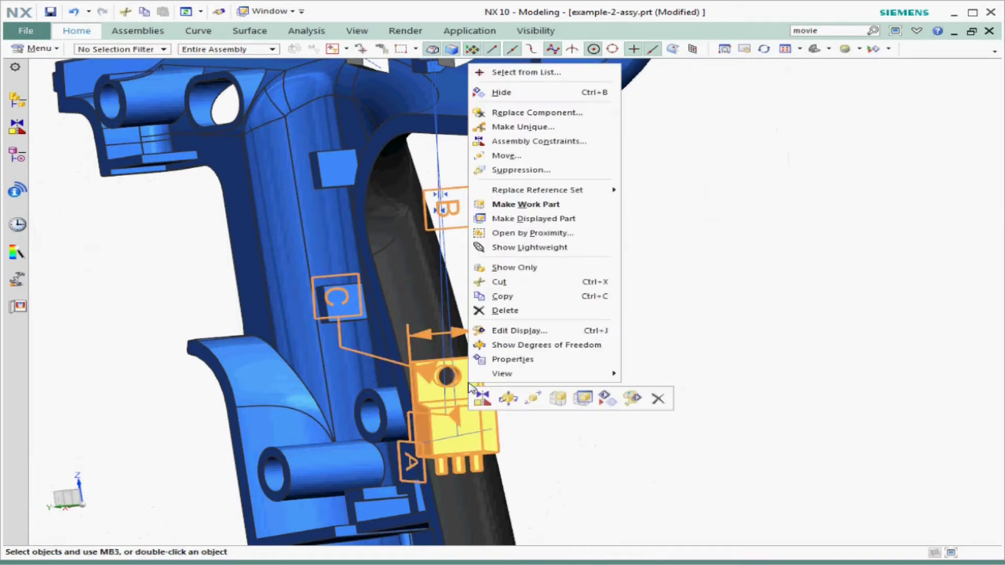
left_click(478, 401)
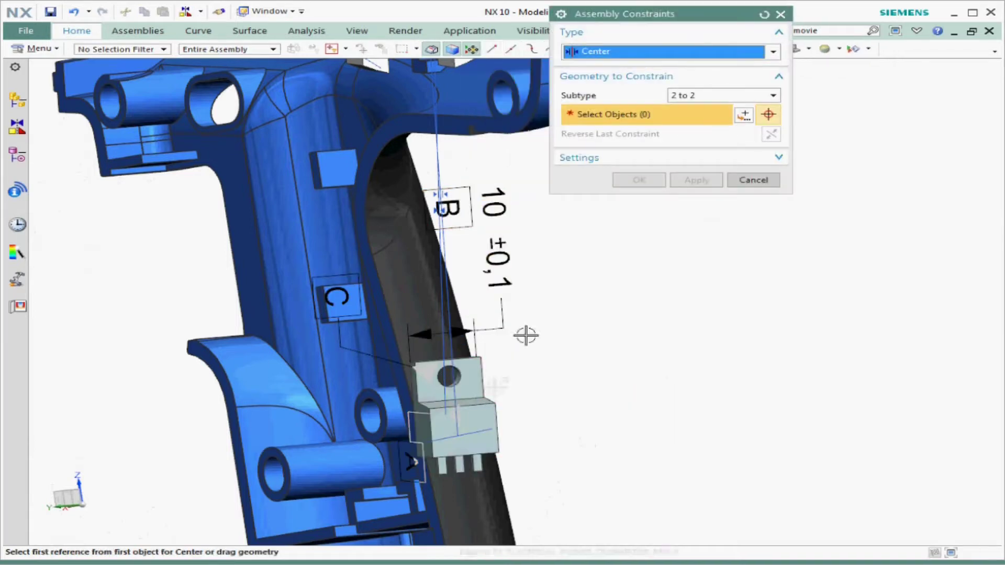
left_click(612, 52)
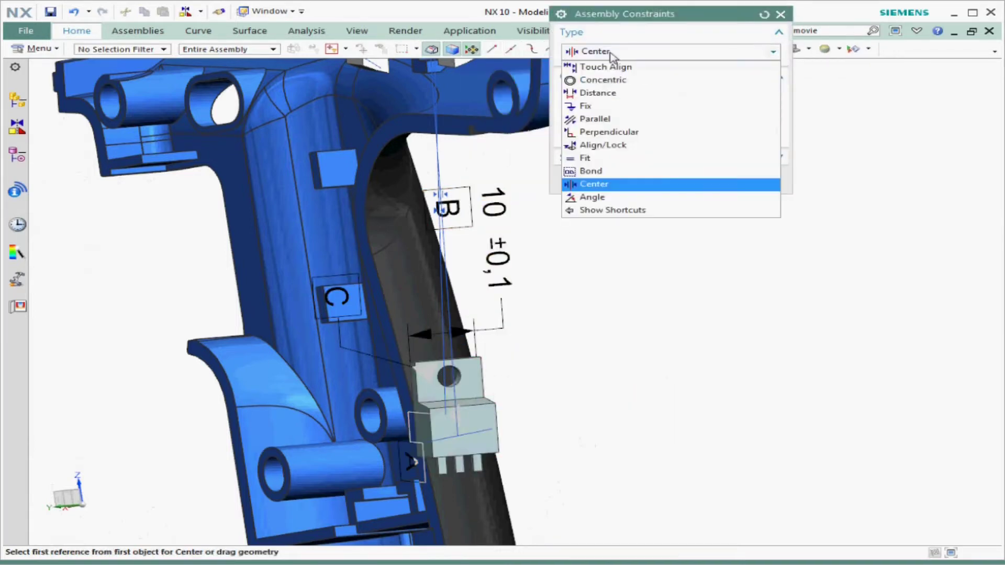
left_click(614, 68)
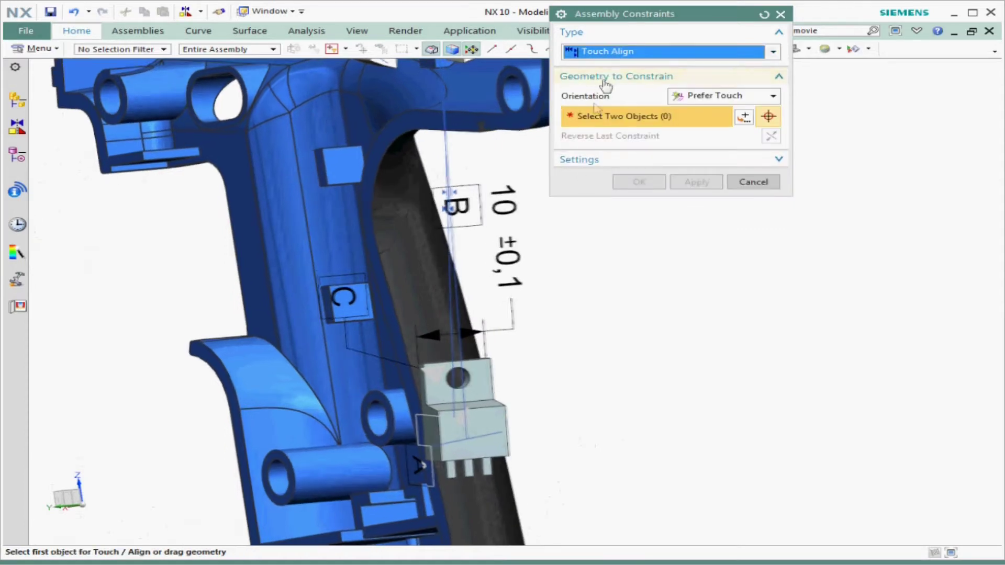
scroll(686, 360, "down", 5)
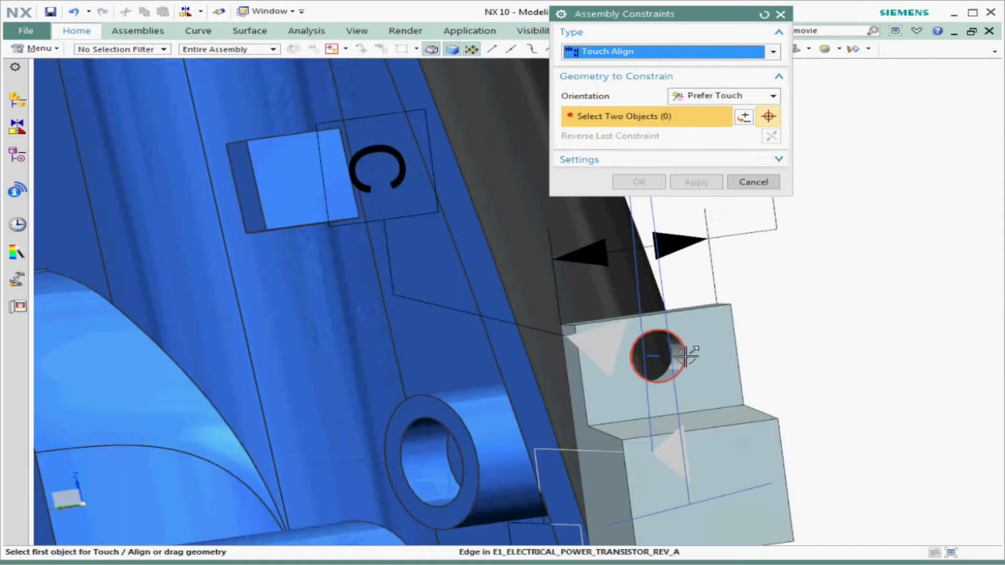
left_click(664, 357)
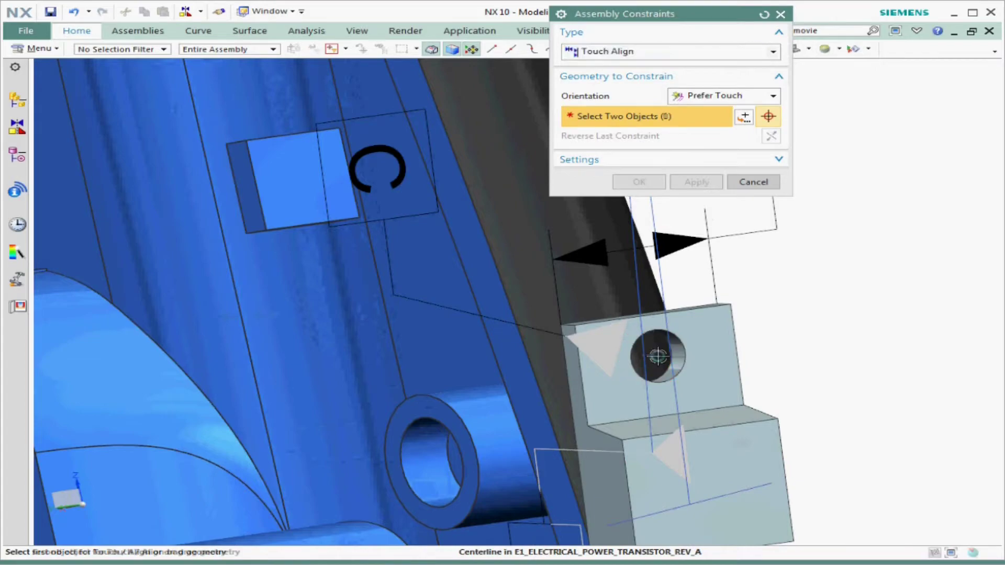
scroll(658, 356, "down", 3)
scroll(658, 356, "up", 5)
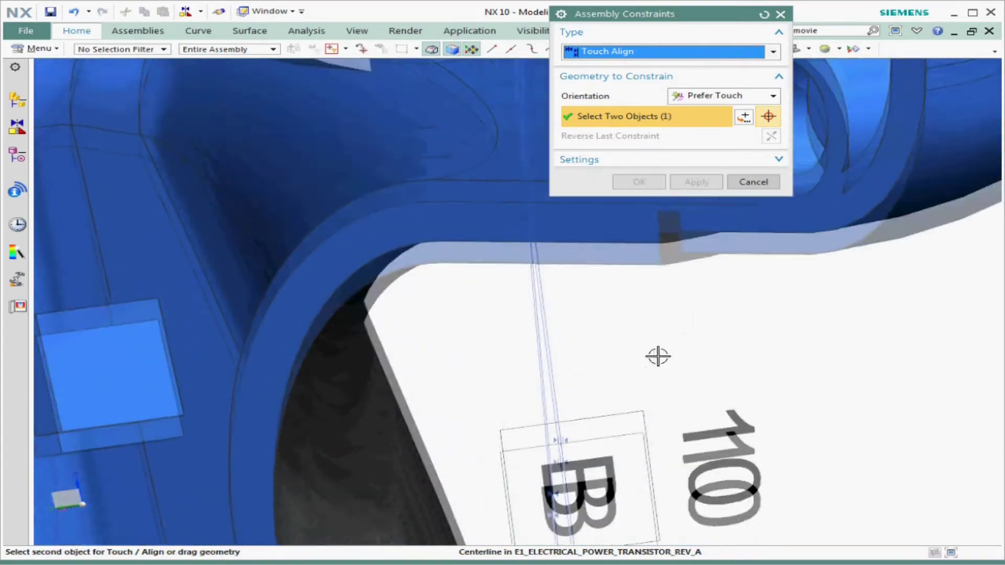
scroll(658, 357, "up", 5)
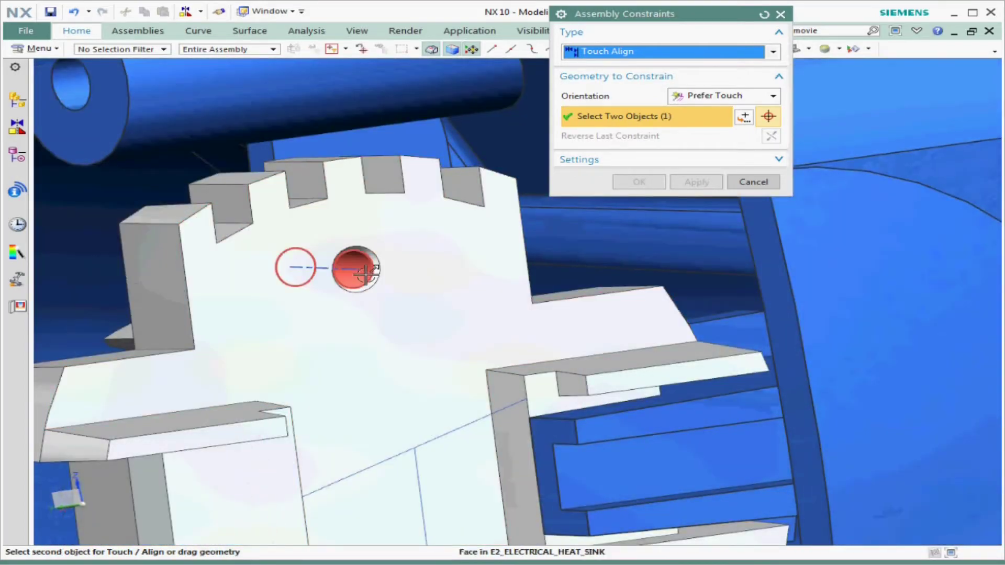
left_click(355, 270)
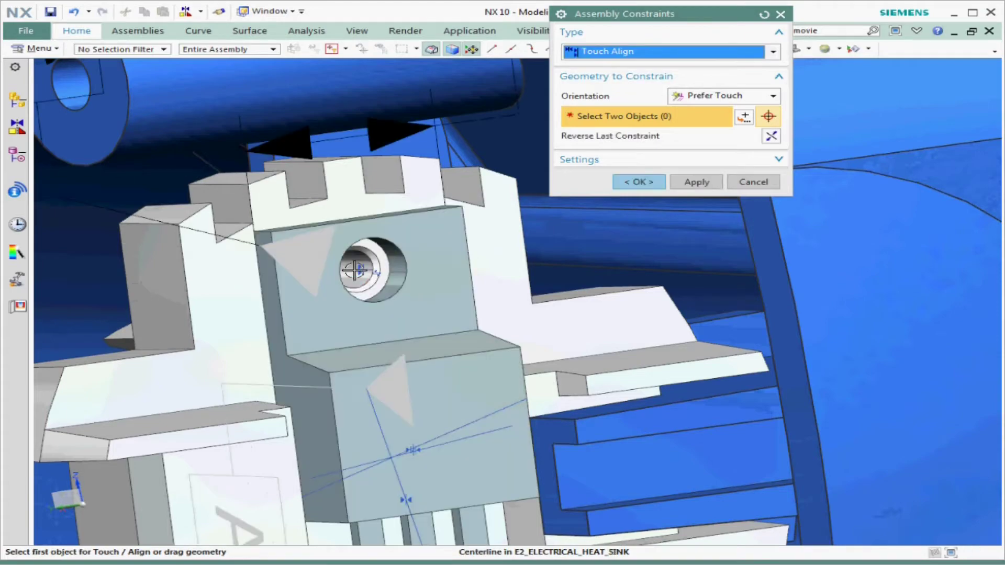
middle_click(355, 270)
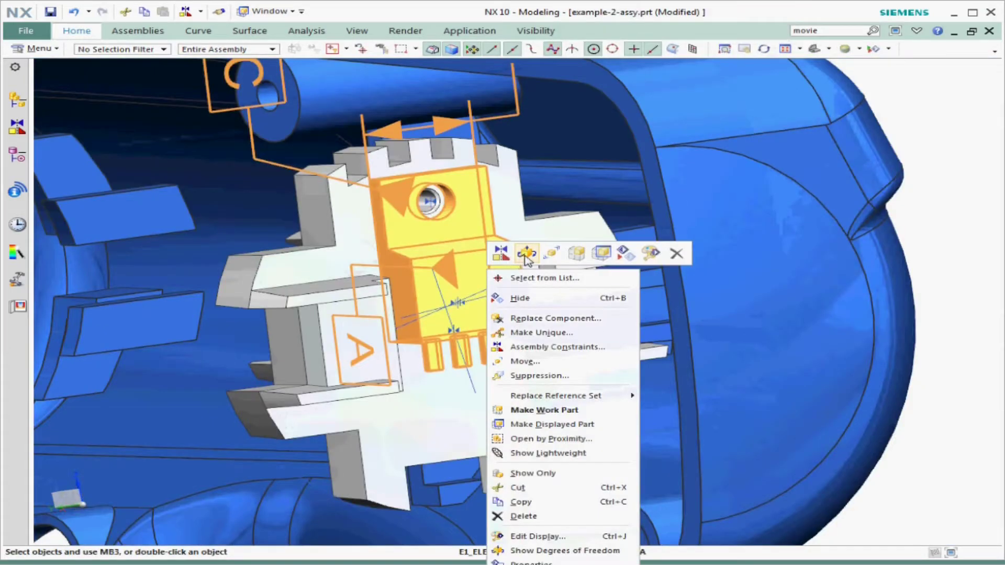
- Check the transistor's degrees of freedom with its hole aligned to the heat sink's hole
left_click(528, 257)
scroll(559, 505, "down", 5)
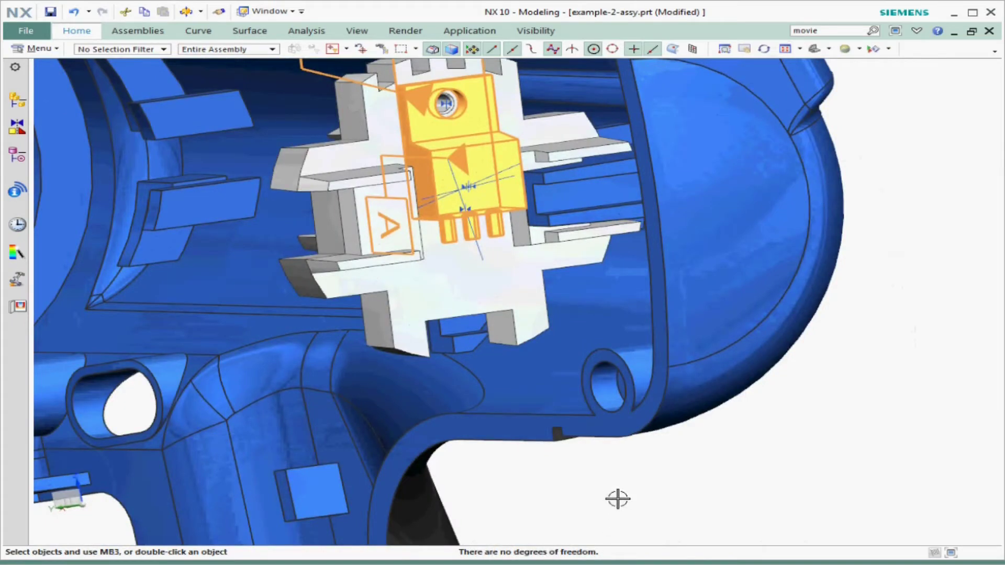
scroll(619, 499, "down", 2)
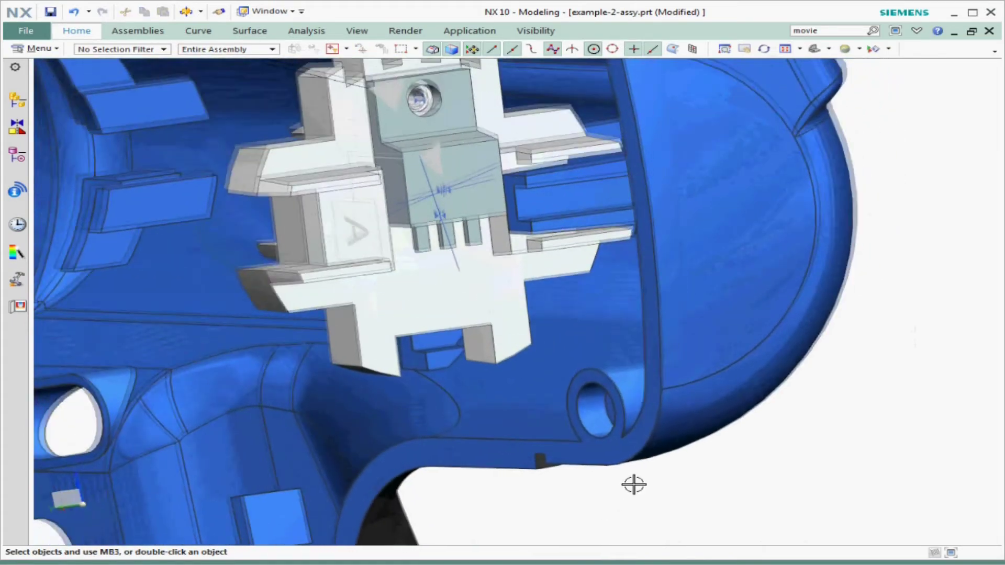
- Review the transistor's Center constraint in the Constraint Navigator to examine the geometry it references
left_click(17, 129)
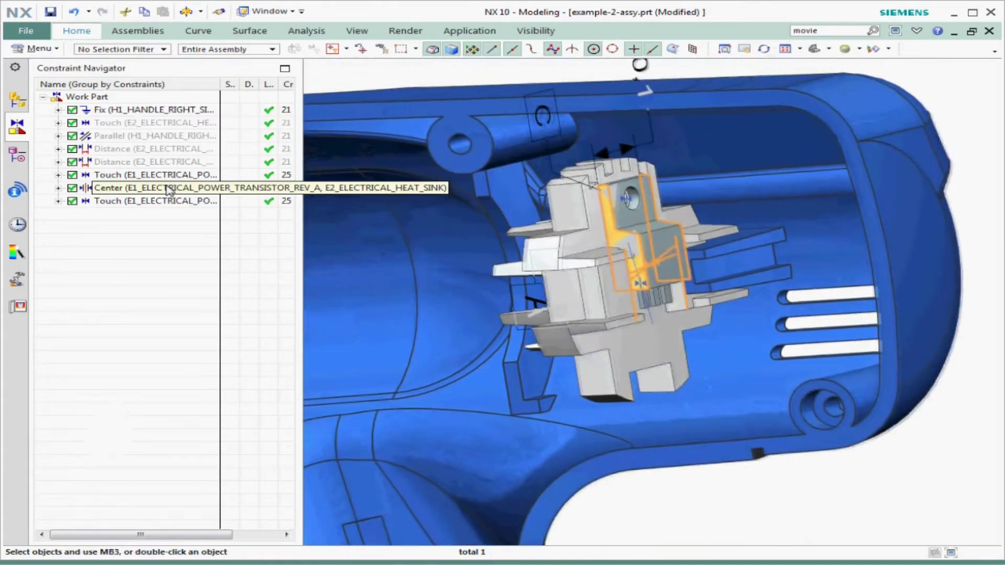
- Examine which geometry the transistor's Center constraint and last Touch constraint reference in the Constraint Navigator
left_click(168, 188)
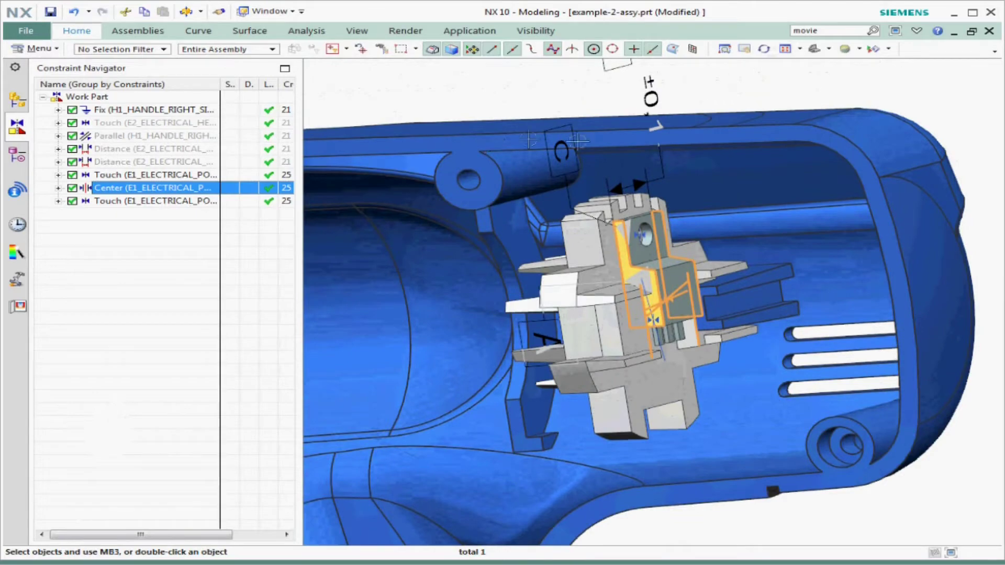
left_click(178, 201)
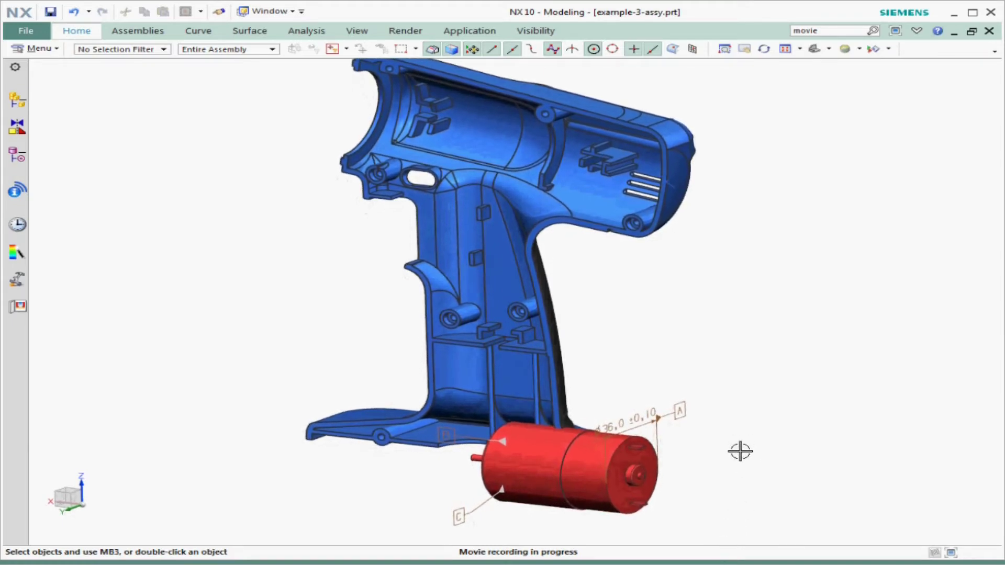
- Check the degrees of freedom of the unconstrained motor in the example-3 assembly
right_click(590, 468)
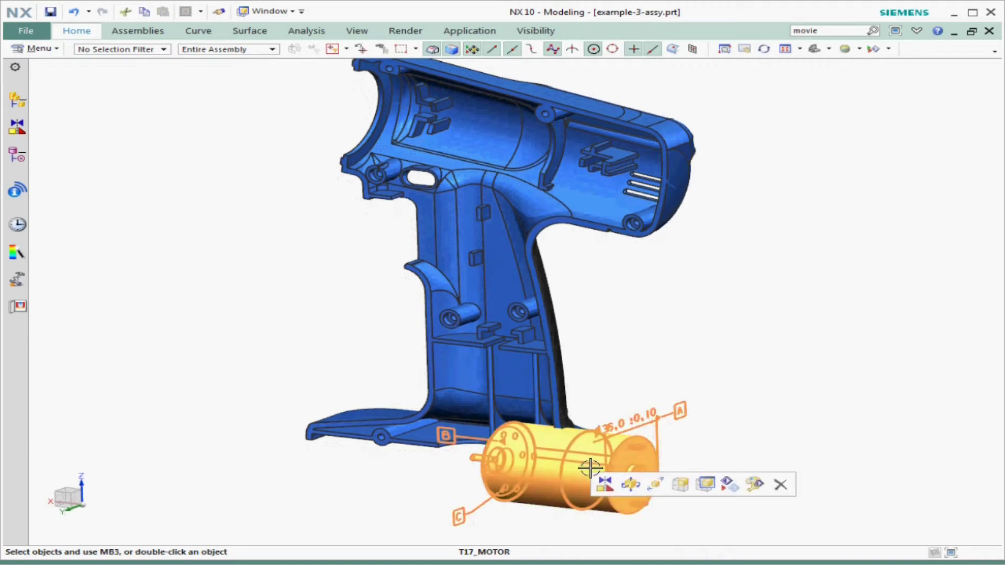
left_click(632, 485)
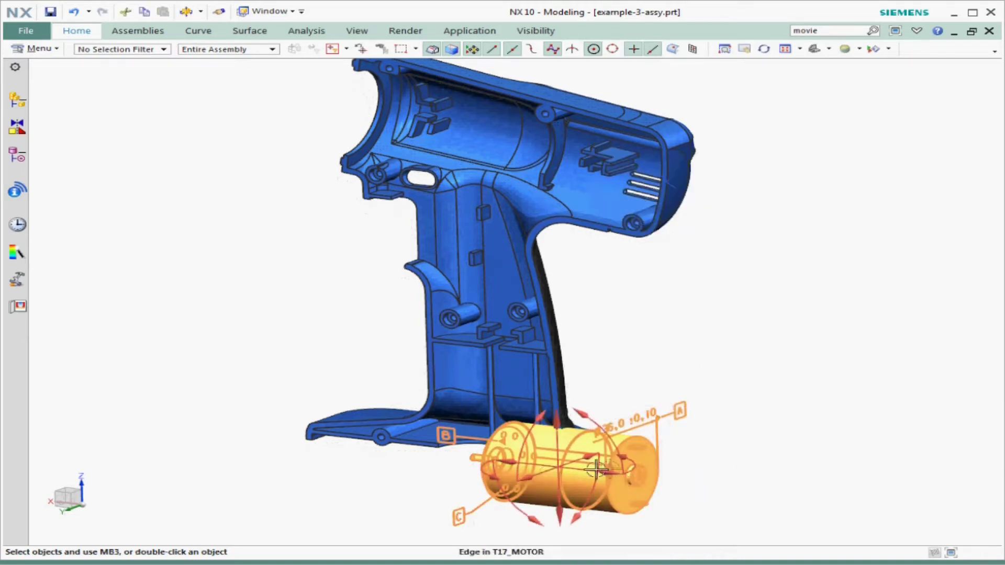
key("Escape")
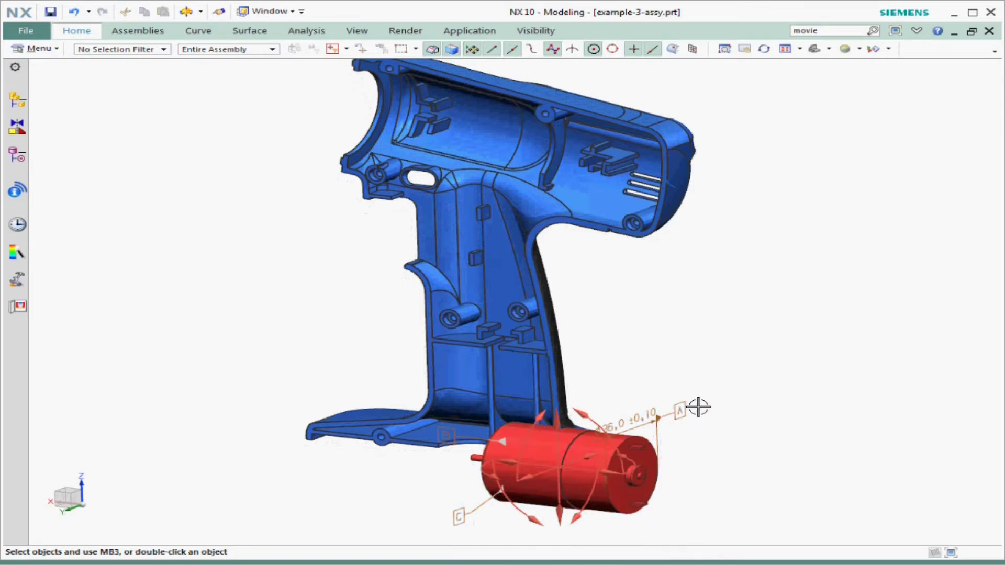
- Add a Touch Align constraint with Prefer Touch orientation between the motor's centerline and the axis of the handle's curved rib
right_click(587, 455)
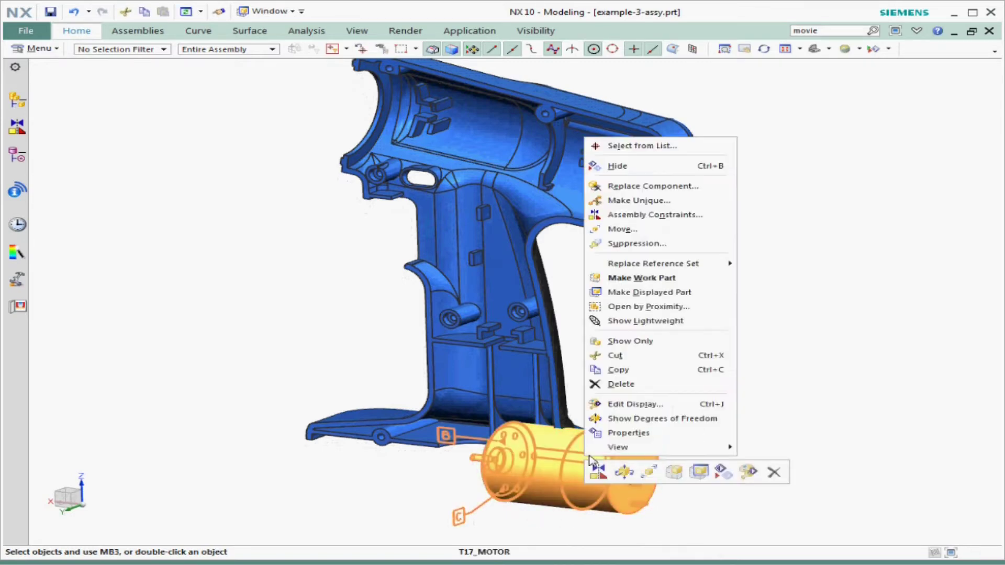
left_click(598, 472)
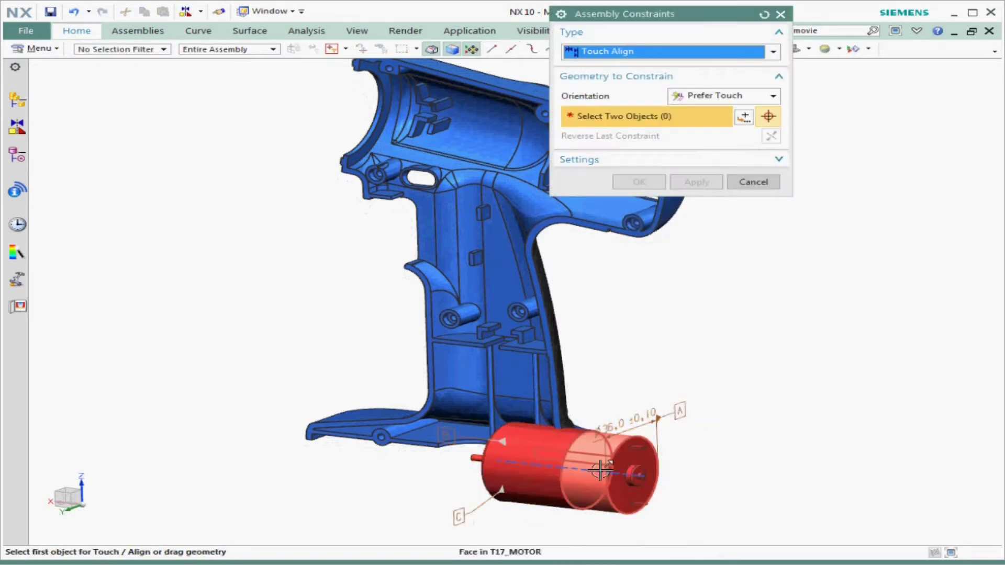
middle_click_drag(600, 471, 615, 411)
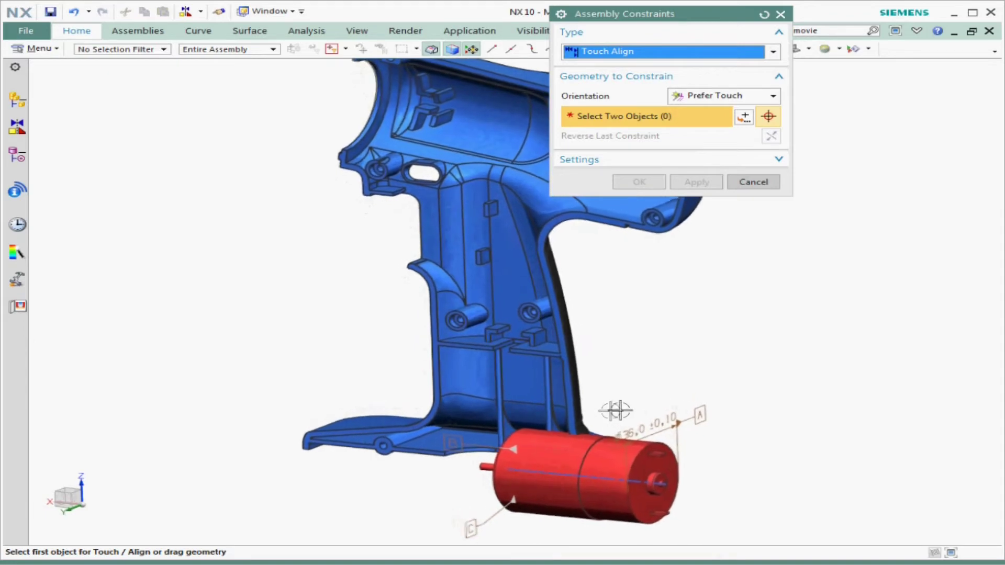
left_click(552, 474)
middle_click_drag(531, 340, 403, 300, "shift")
scroll(404, 300, "up", 1)
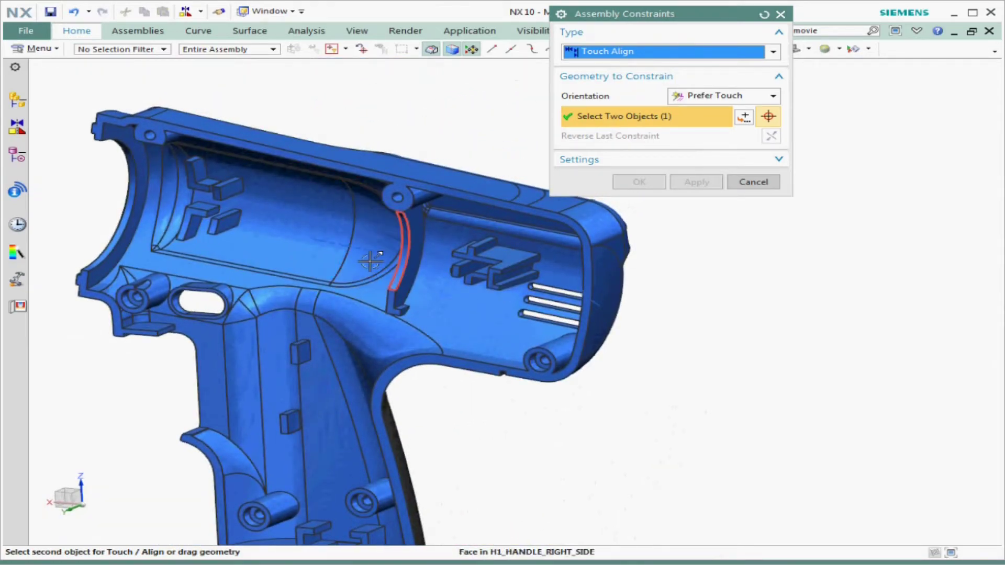
left_click(371, 260)
middle_click_drag(371, 261, 556, 379)
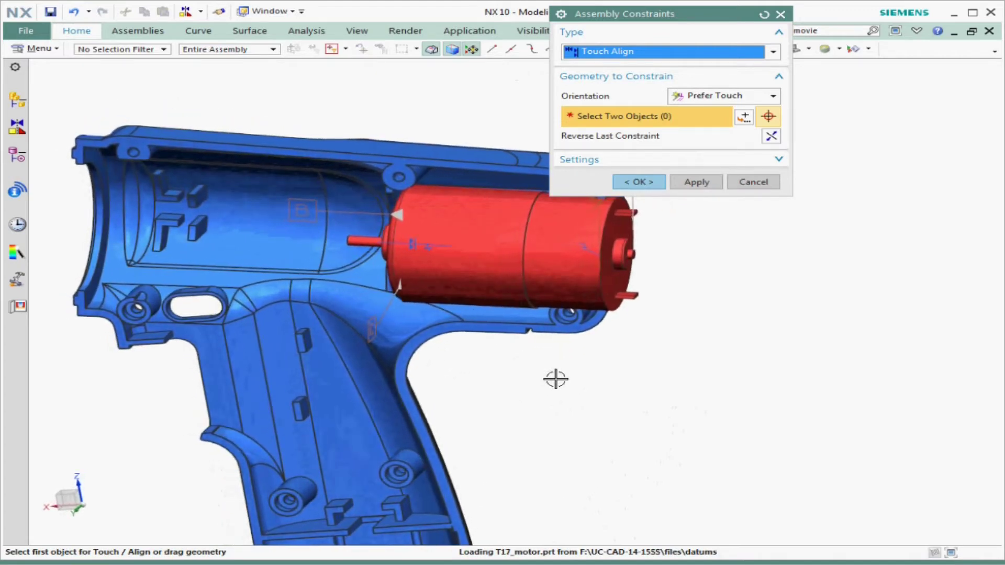
middle_click(555, 379)
- Check the motor's degrees of freedom with its axis aligned to the handle
key("F8")
left_click(514, 234)
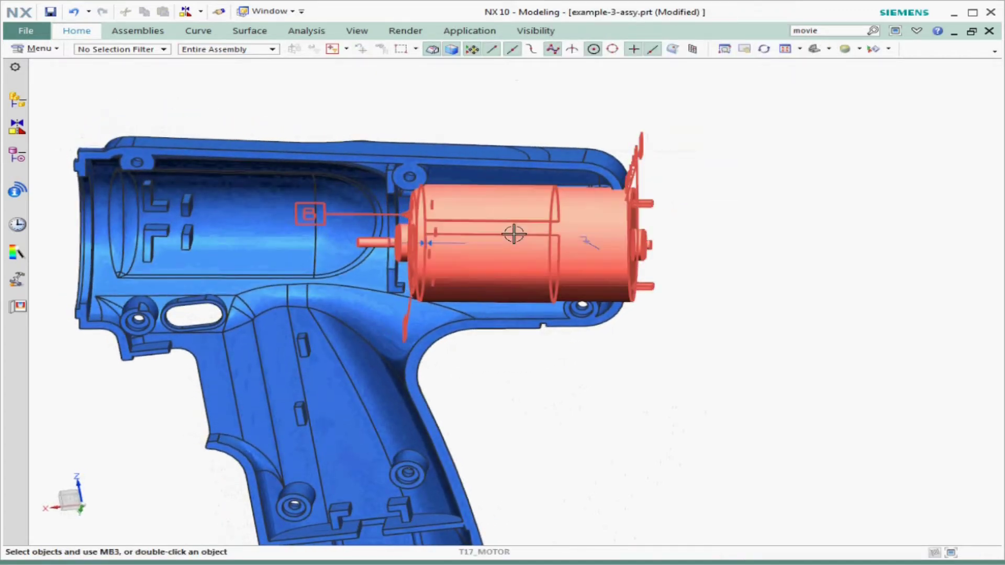
right_click(514, 234)
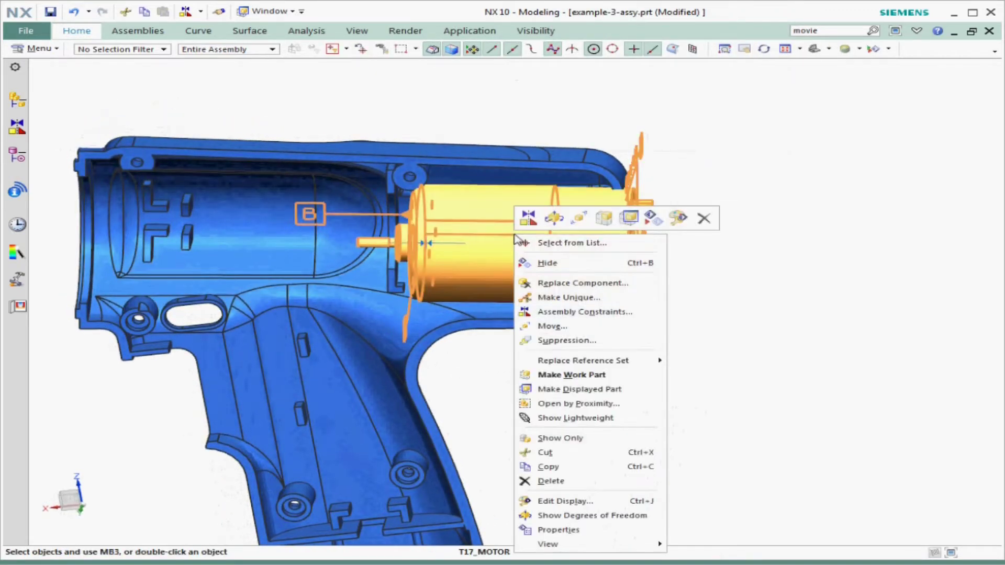
left_click(554, 220)
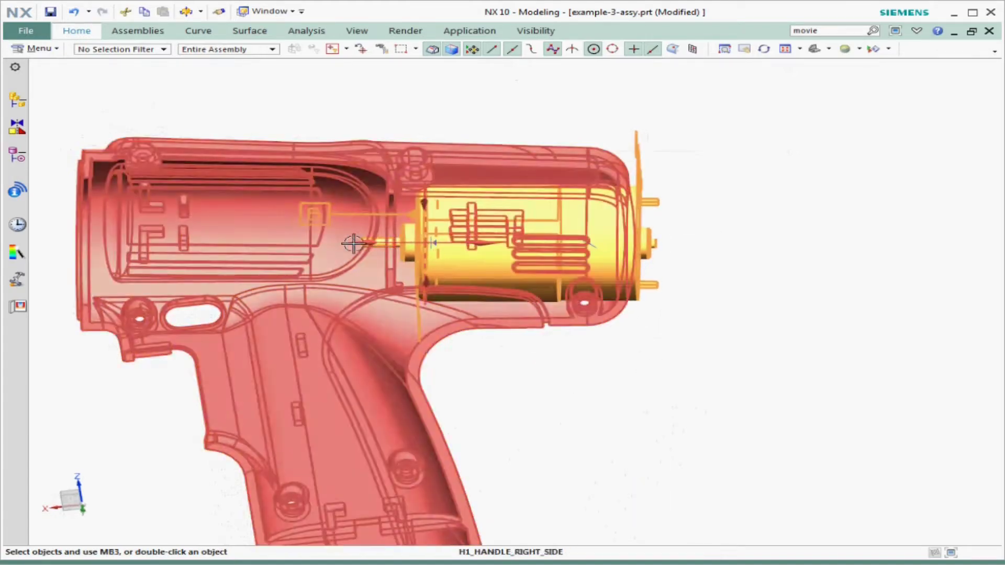
middle_click_drag(554, 391, 555, 391)
key("Escape")
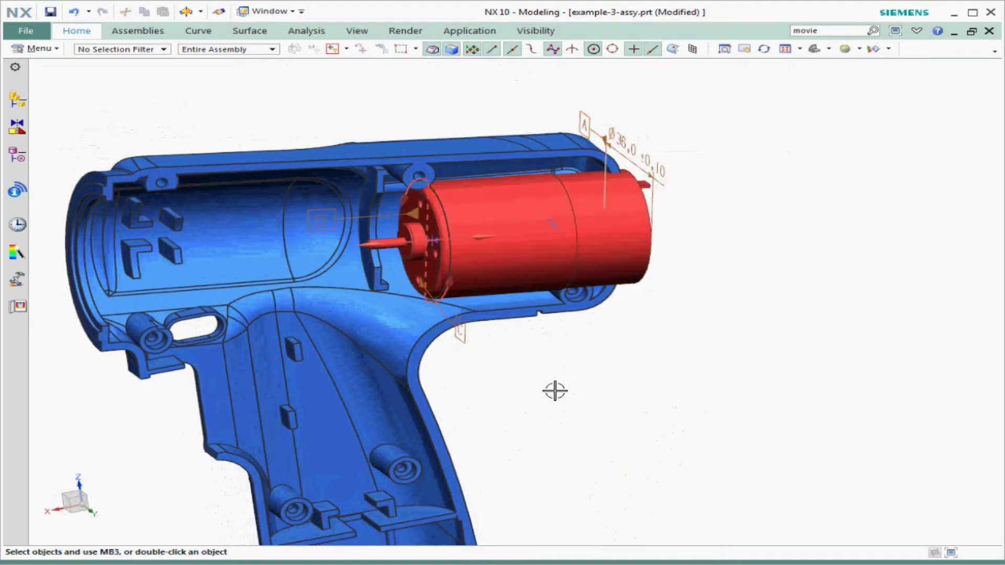
- Add a Touch Align constraint with Align orientation between the motor's flat front face and the end face of the handle's small front rib
right_click(531, 238)
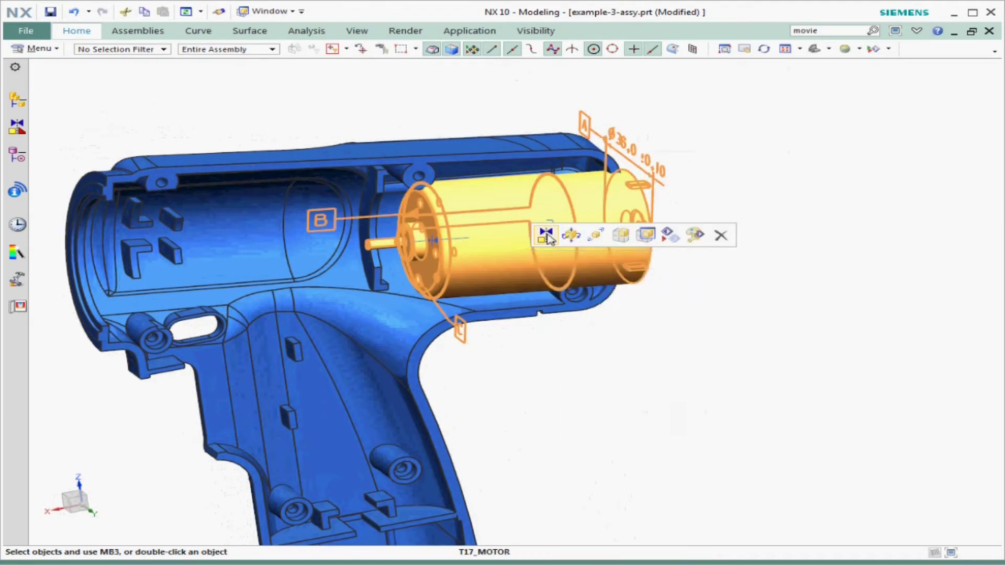
left_click(547, 234)
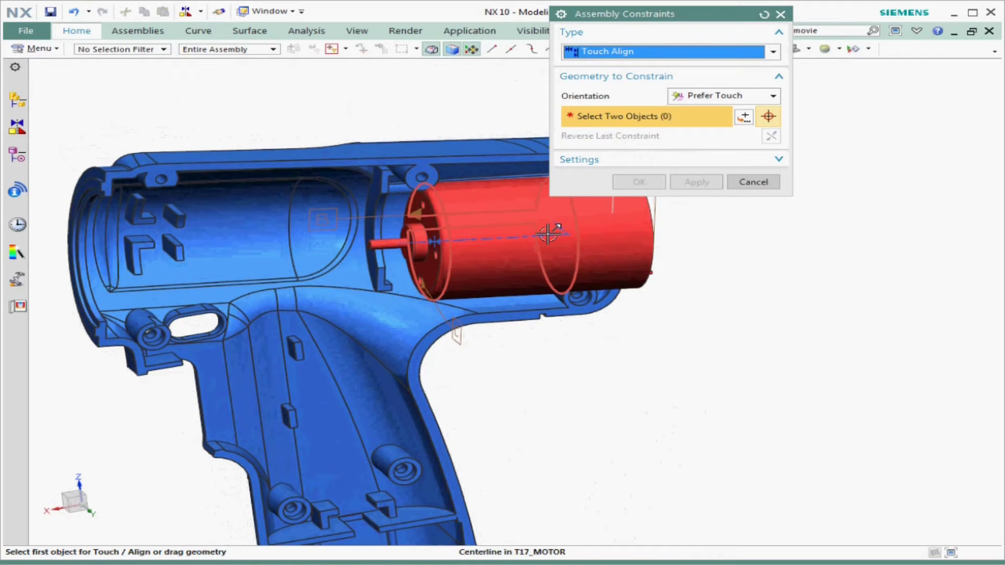
left_click(700, 106)
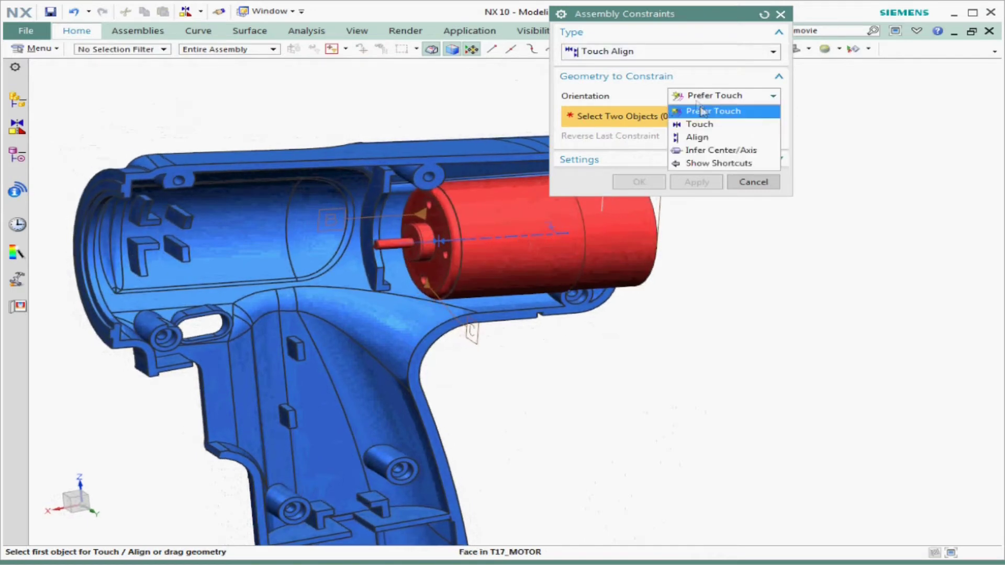
left_click(702, 139)
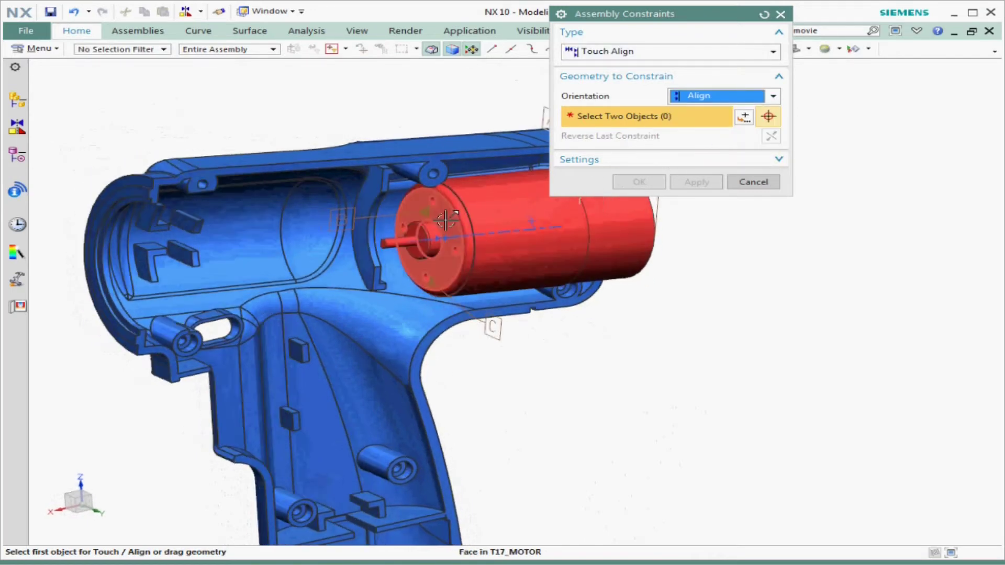
left_click(445, 220)
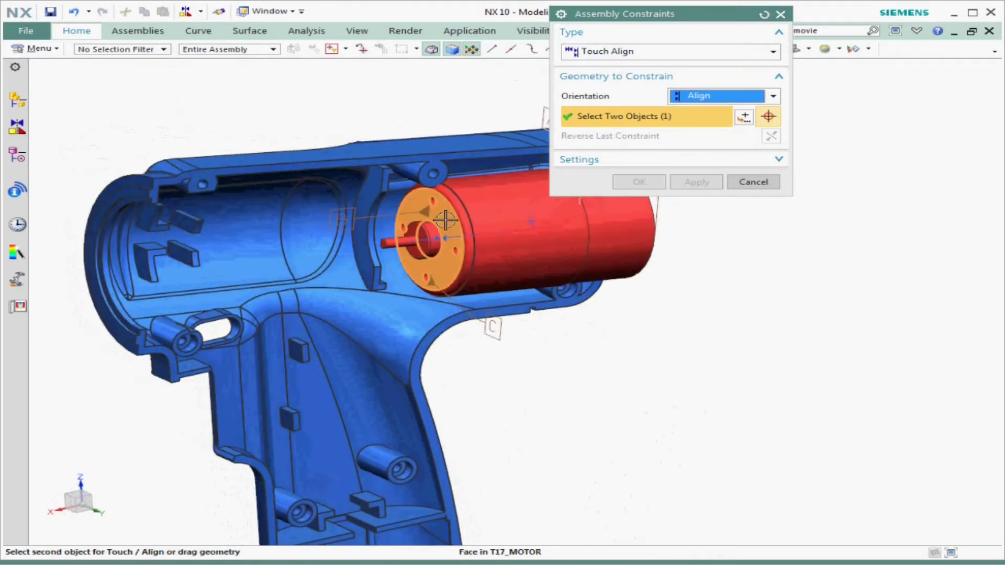
left_click(189, 252)
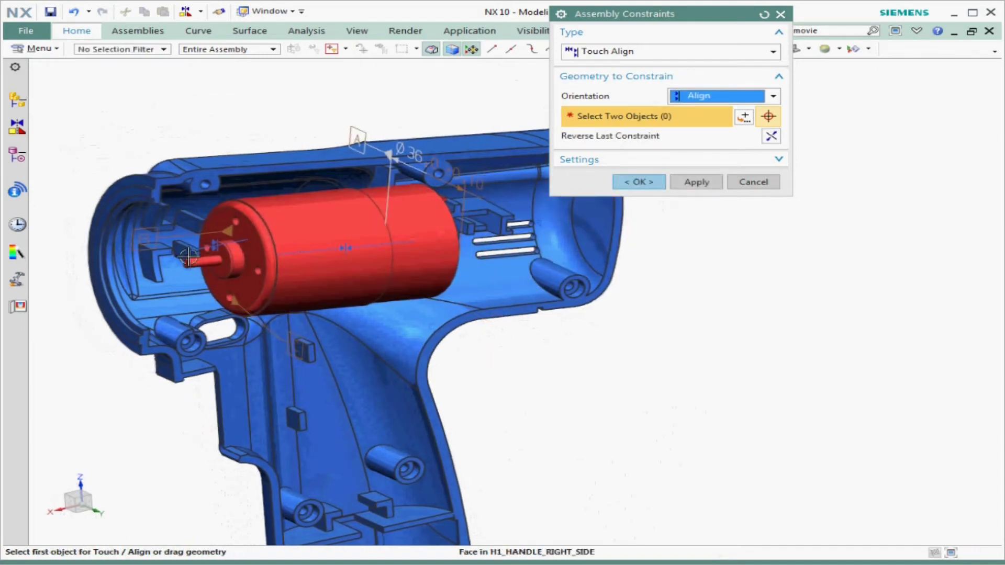
middle_click(449, 348)
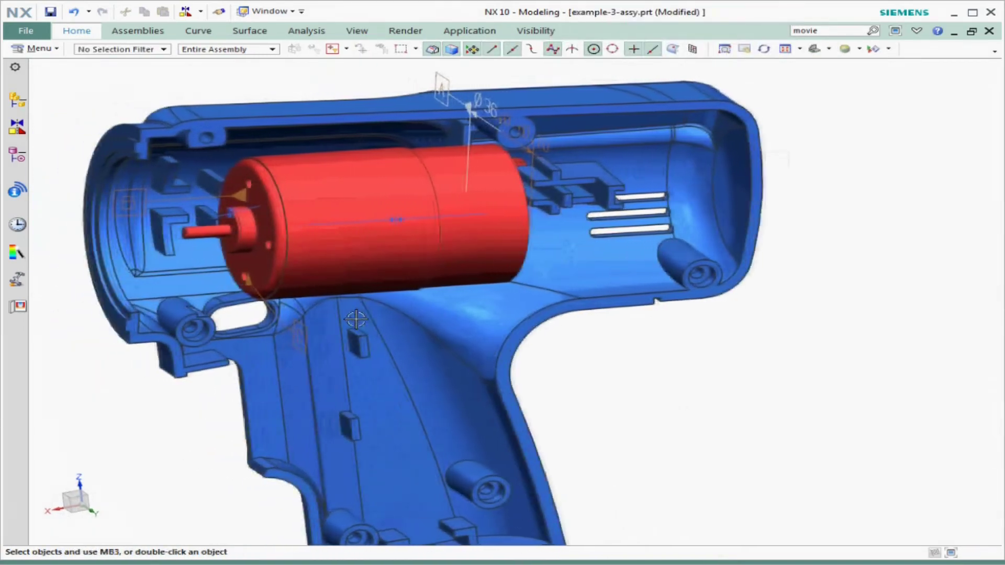
- Check the motor's degrees of freedom with its front face aligned to the handle's rib
right_click(381, 201)
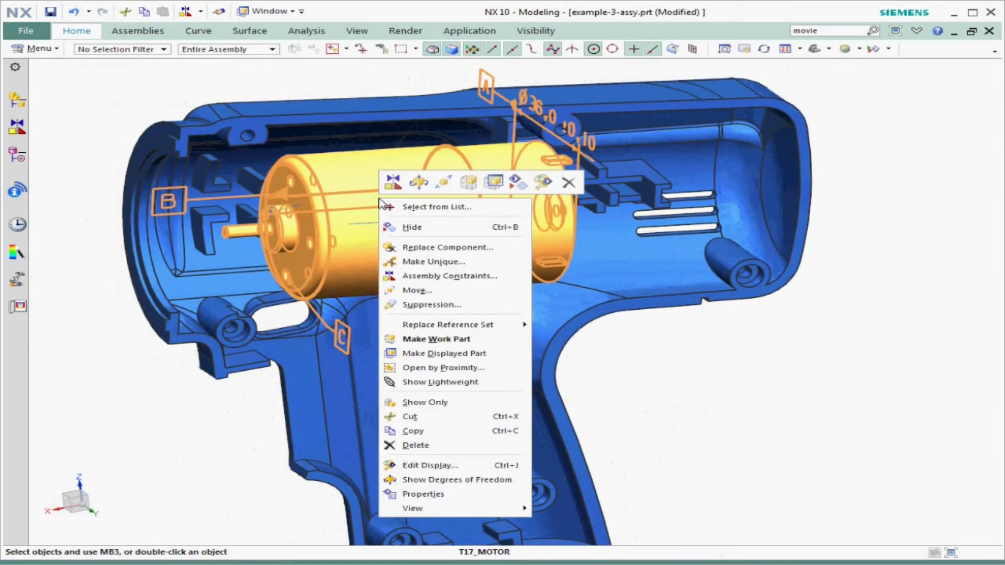
left_click(419, 181)
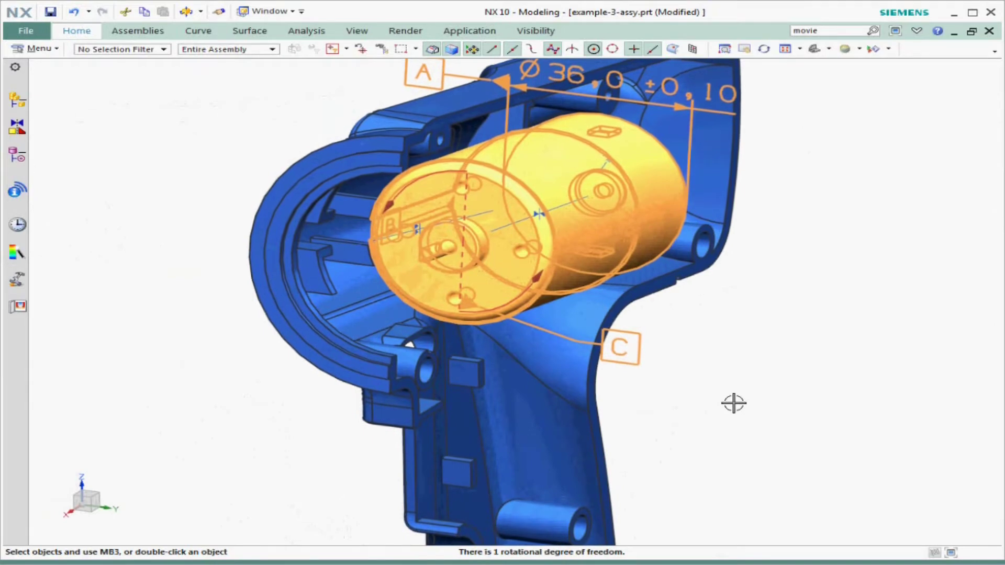
key("Escape")
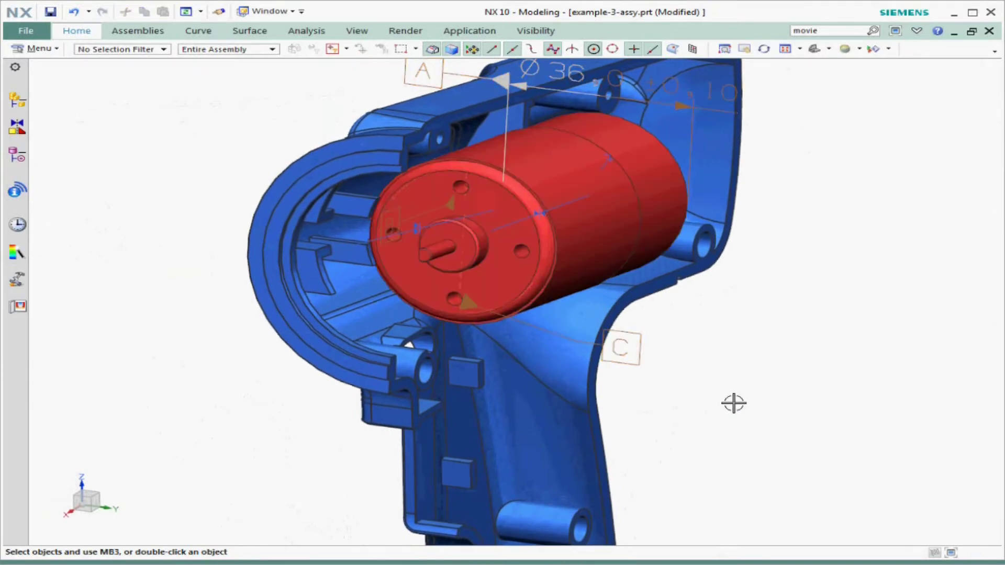
- Add a Touch Align constraint with Align orientation between the motor's lower mounting hole and the handle's flat parting face below the front opening
right_click(474, 212)
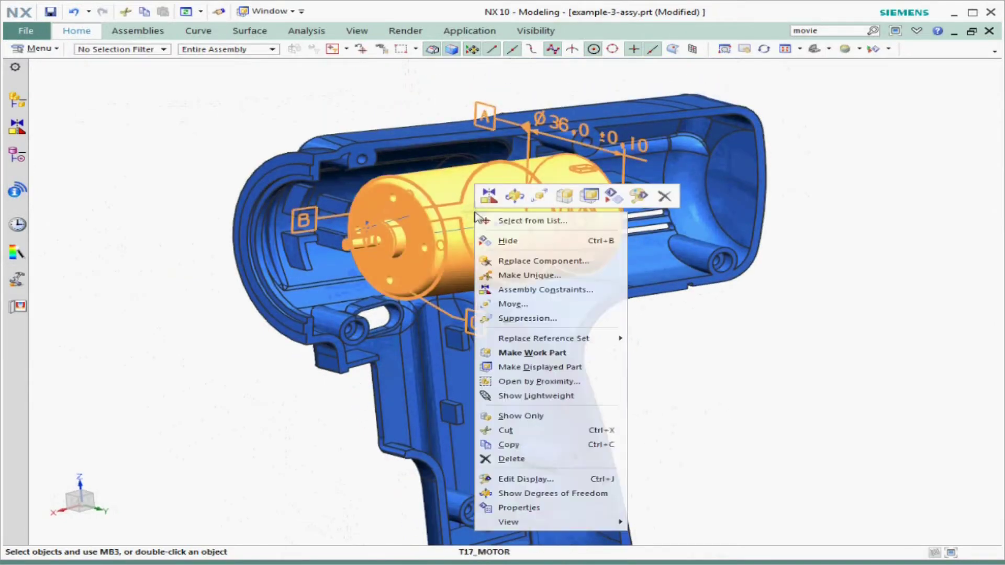
left_click(490, 197)
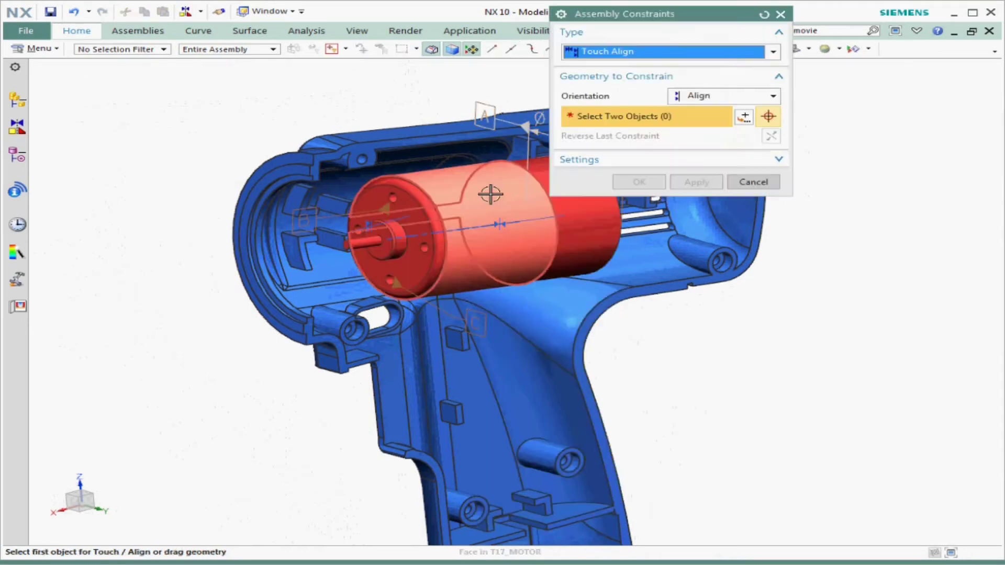
middle_click_drag(546, 190, 518, 216)
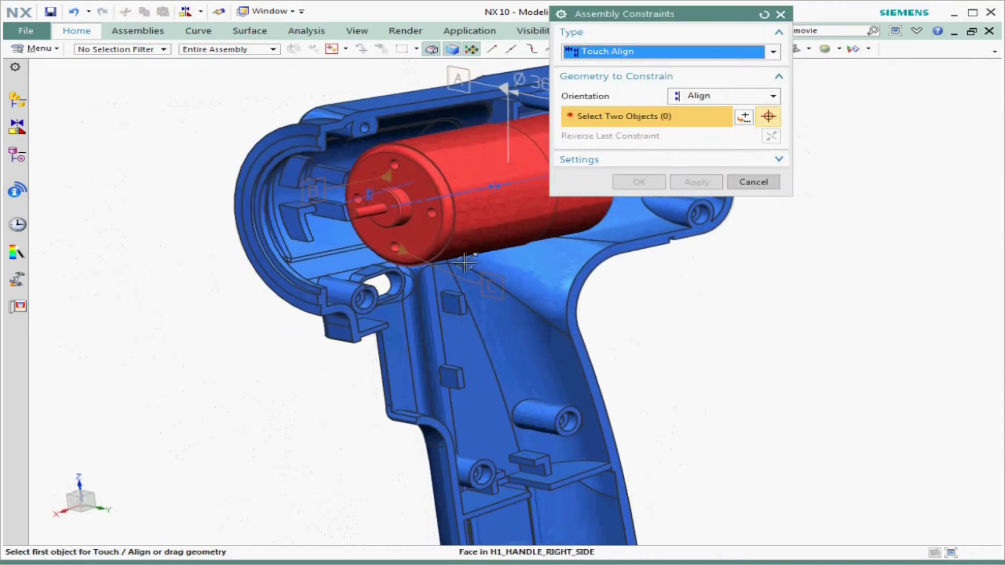
scroll(435, 255, "down", 1)
scroll(394, 246, "up", 3)
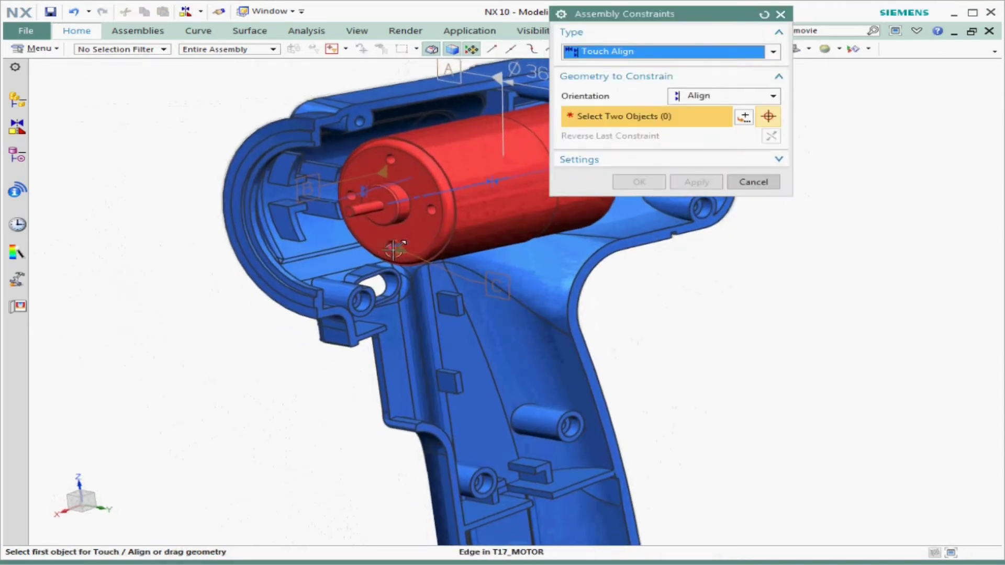
left_click(338, 313)
middle_click(722, 326)
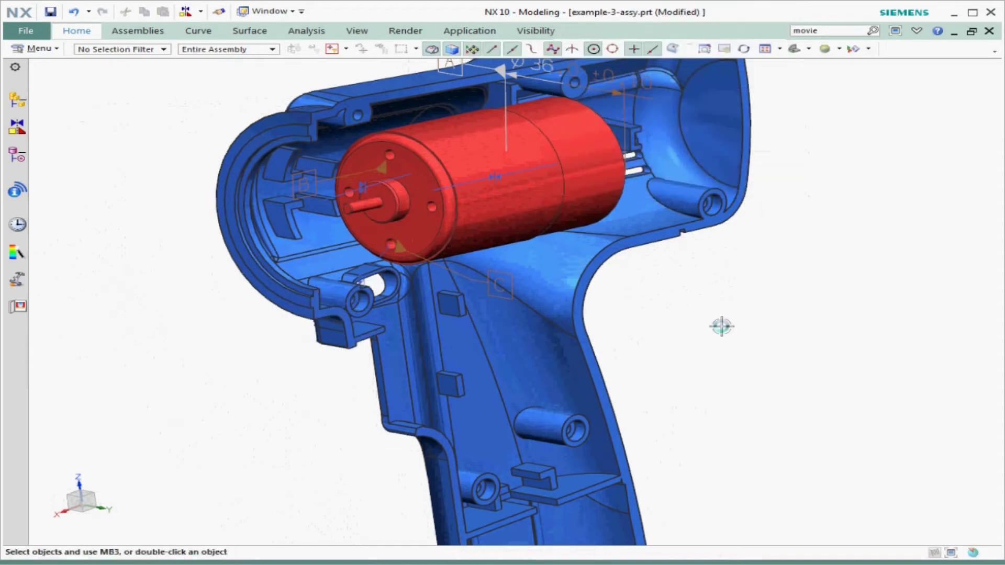
- Check the motor's degrees of freedom with its lower mounting hole aligned to the handle's parting face
scroll(579, 269, "up", 3)
right_click(406, 188)
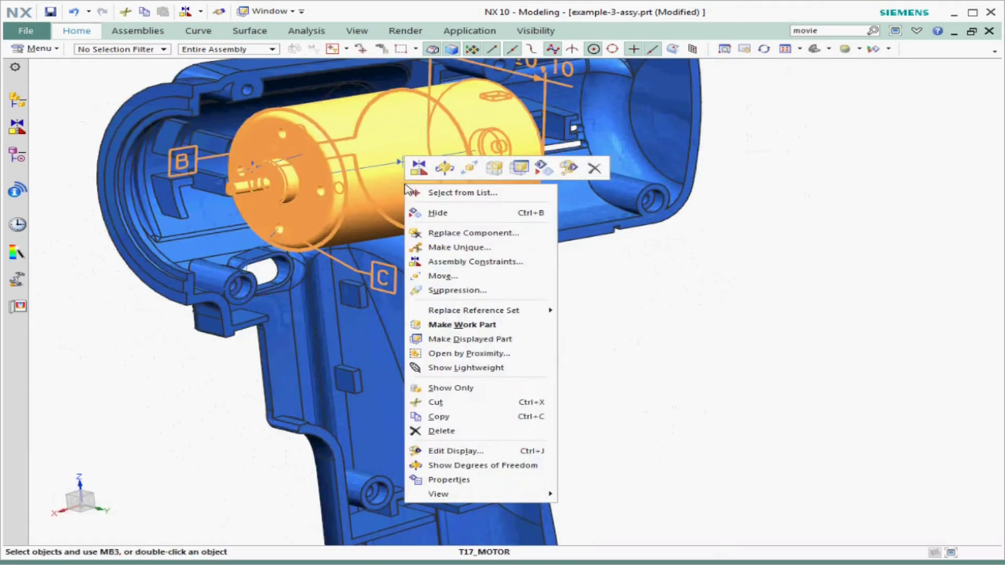
left_click(444, 169)
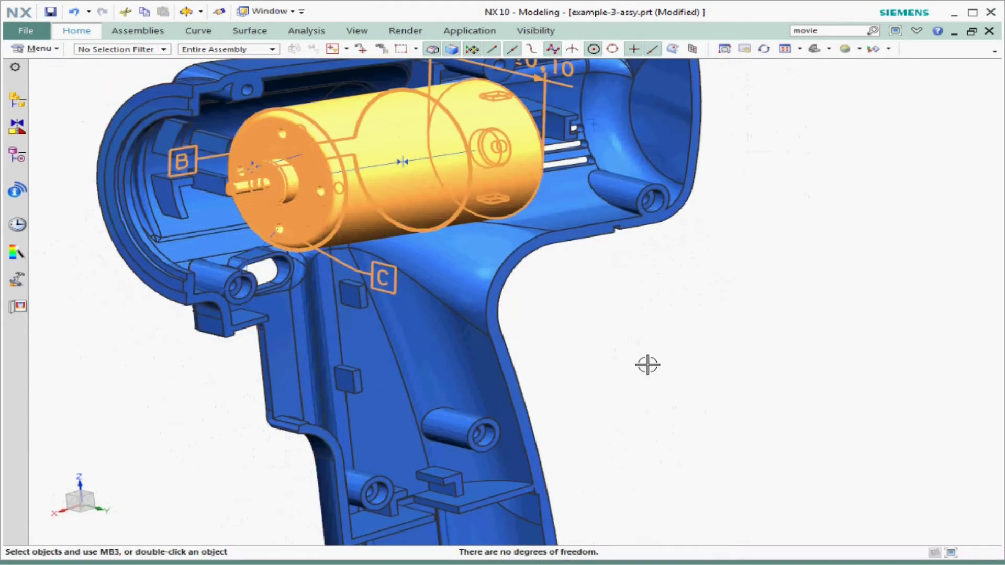
key("Escape")
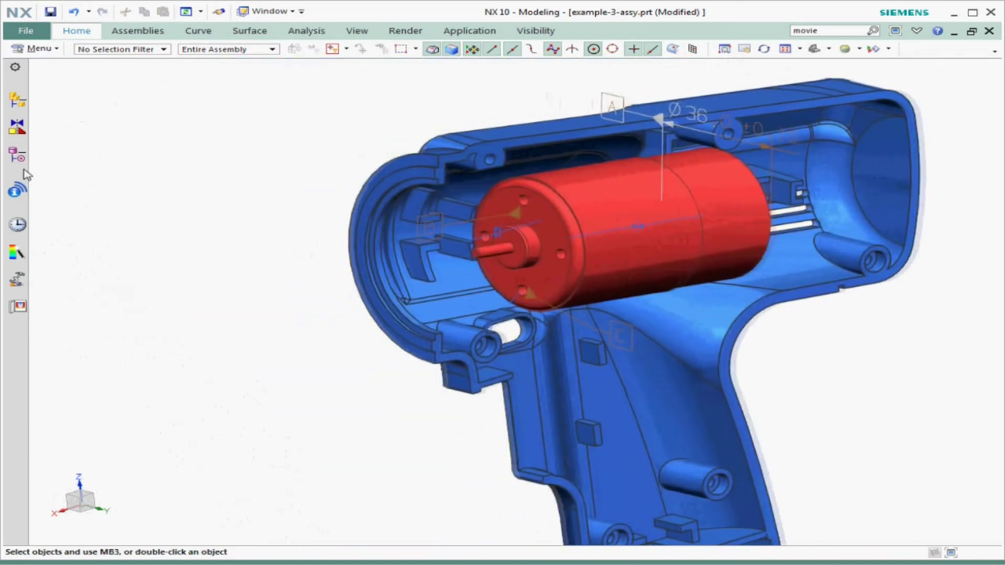
- Examine the geometry referenced by the motor's two Align constraints in the Constraint Navigator
left_click(17, 128)
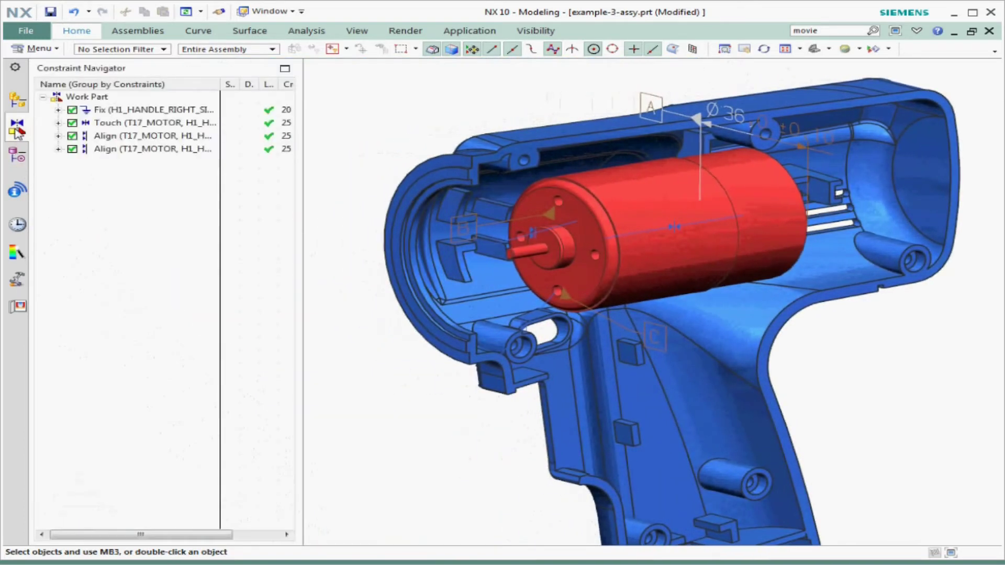
left_click(126, 137)
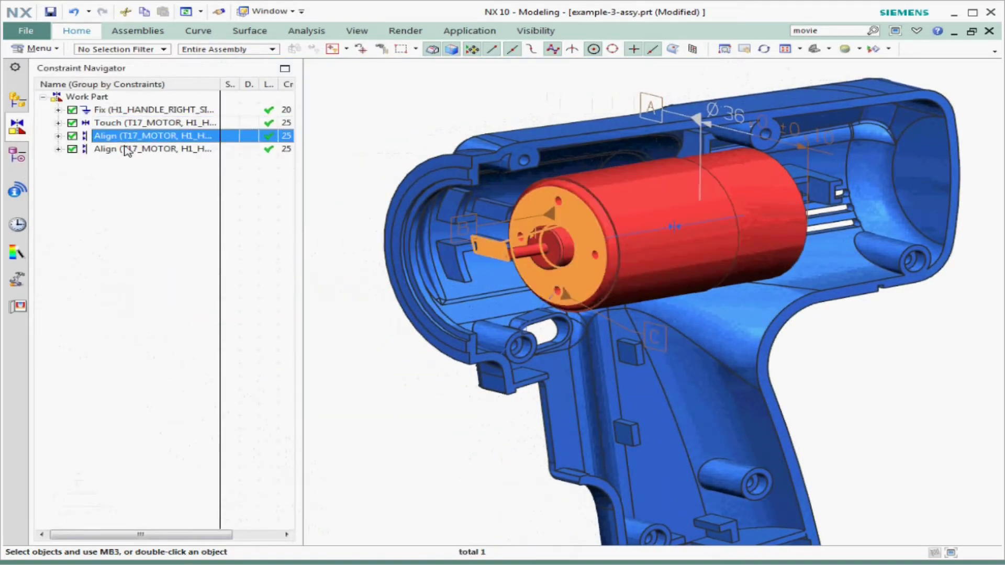
left_click(127, 151)
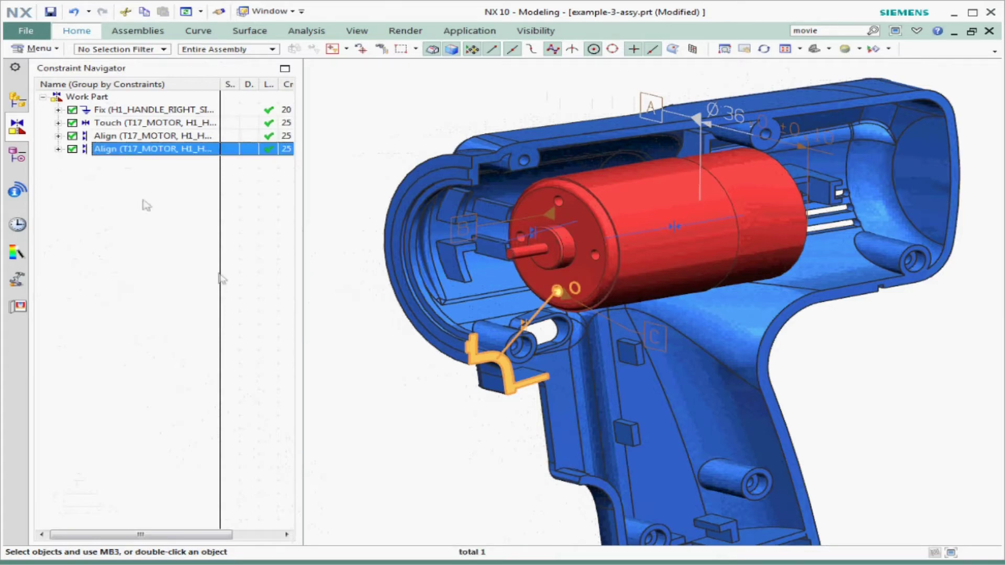
- Check the unconstrained snap ring's degrees of freedom in the transmission shaft assembly
left_click(348, 356)
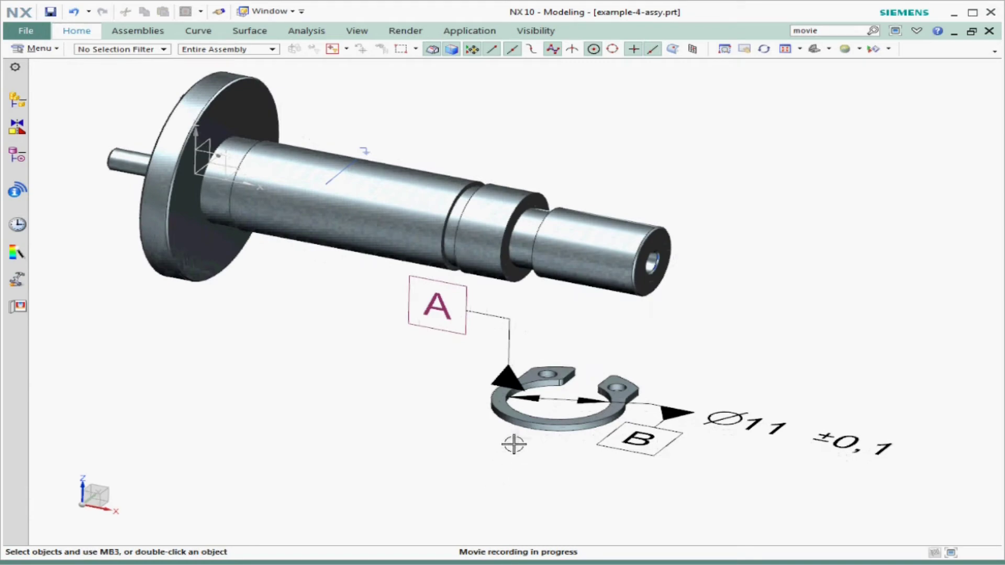
right_click(519, 424)
left_click(560, 435)
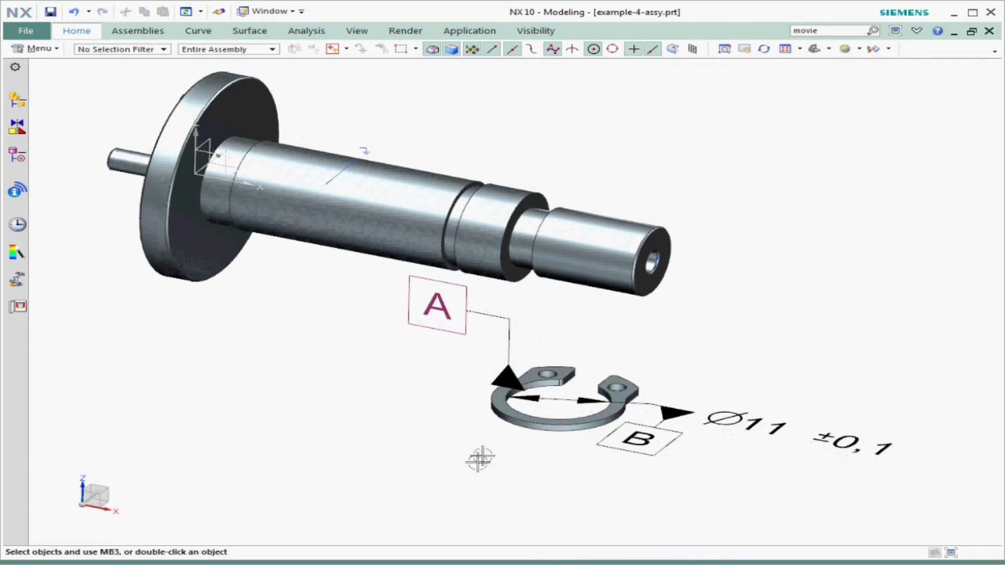
- Add a Touch Align constraint with Prefer Touch orientation between the snap ring's flat face and the side wall of the shaft's groove
right_click(511, 419)
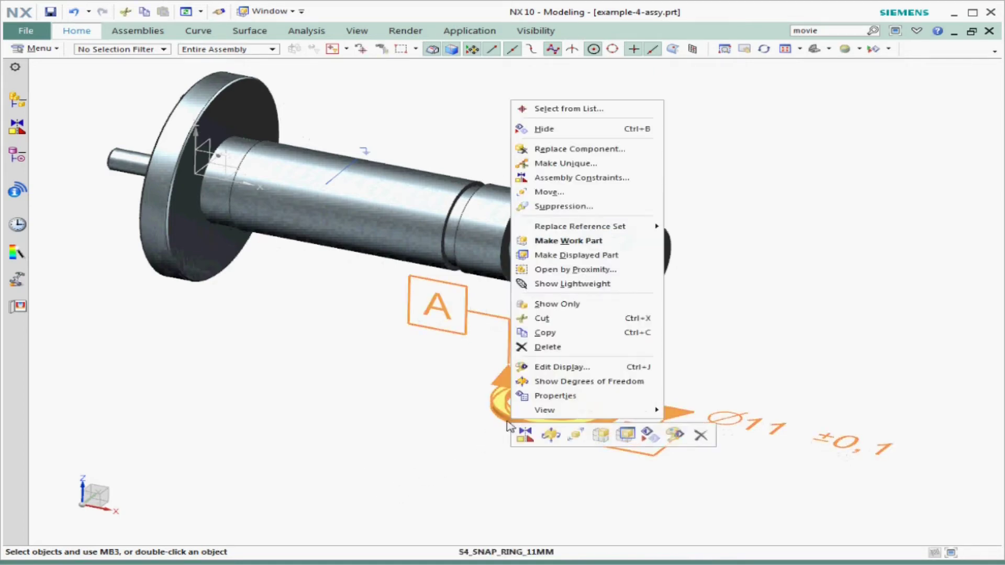
left_click(526, 435)
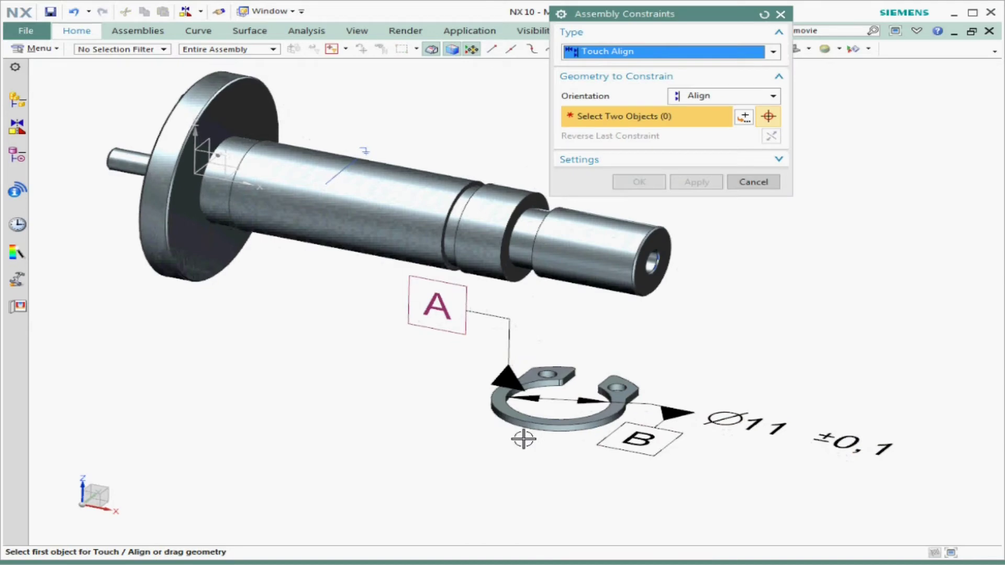
scroll(523, 439, "up", 3)
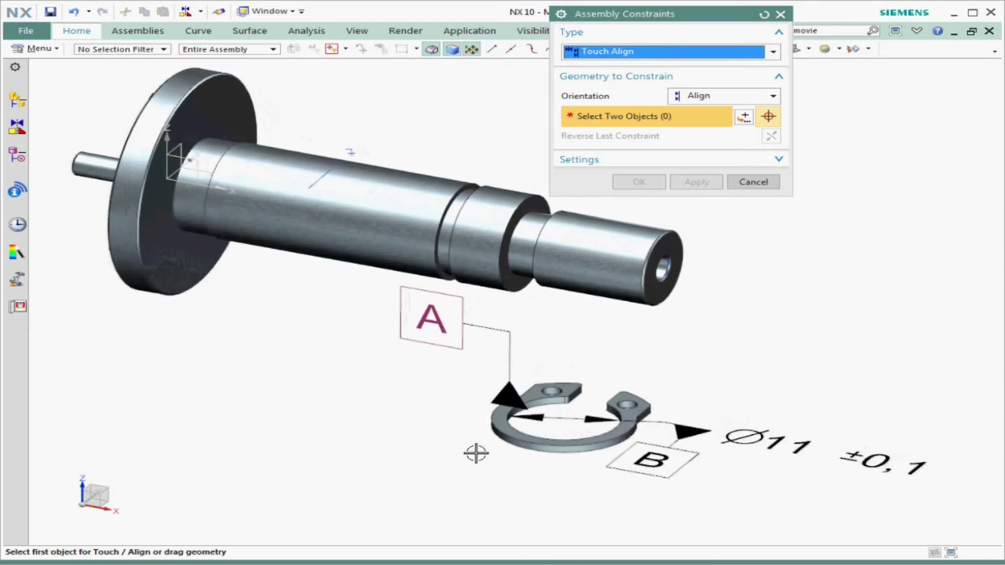
scroll(475, 451, "up", 2)
left_click(699, 98)
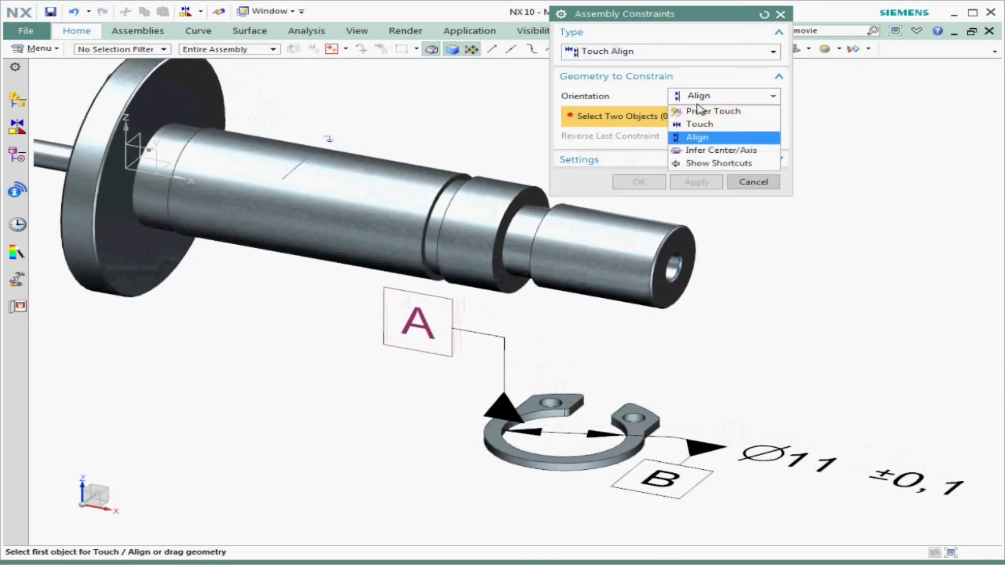
left_click(702, 115)
scroll(499, 436, "up", 1)
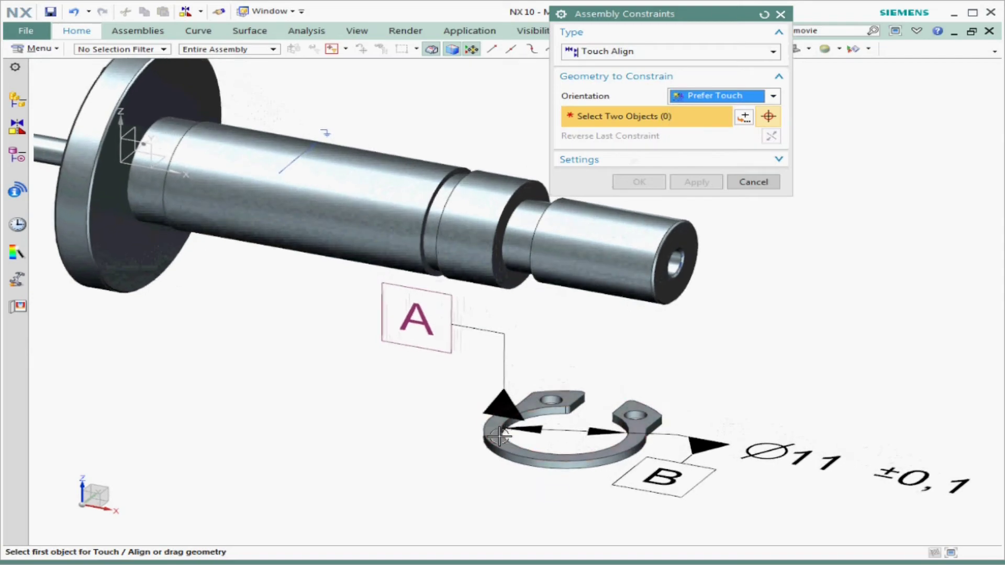
left_click(496, 436)
scroll(461, 324, "up", 3)
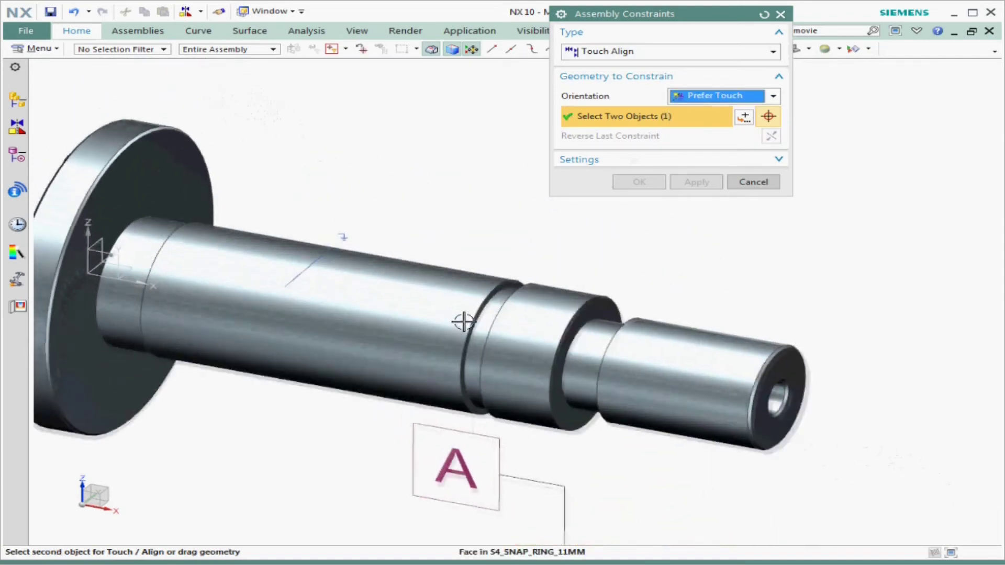
scroll(464, 321, "up", 3)
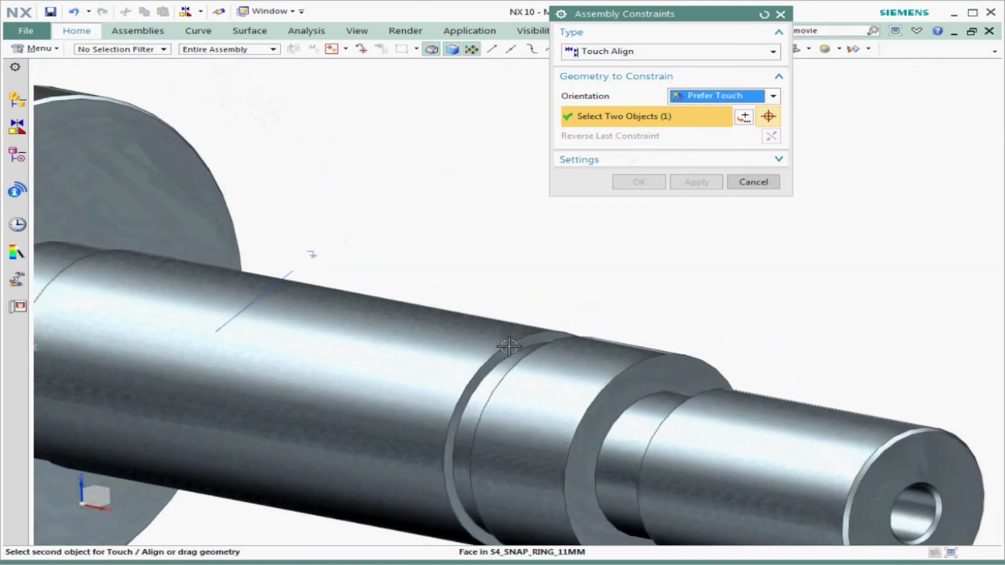
scroll(510, 354, "up", 3)
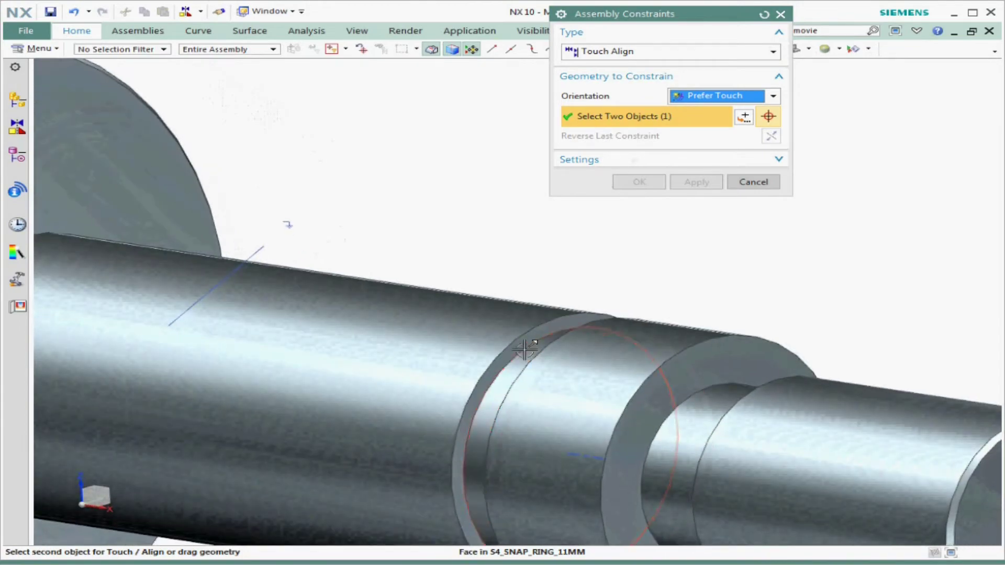
left_click(523, 343)
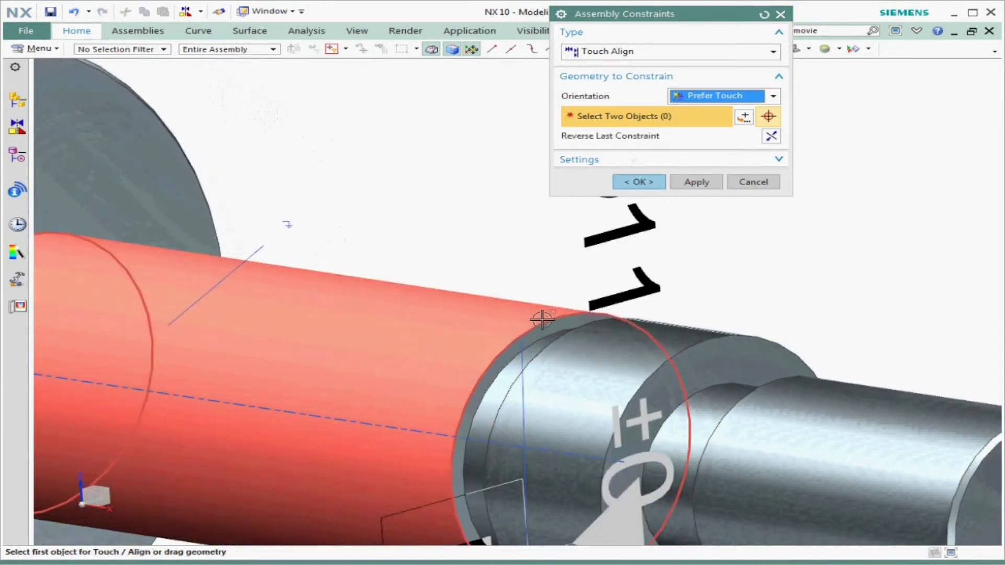
scroll(542, 320, "down", 2)
scroll(542, 321, "down", 3)
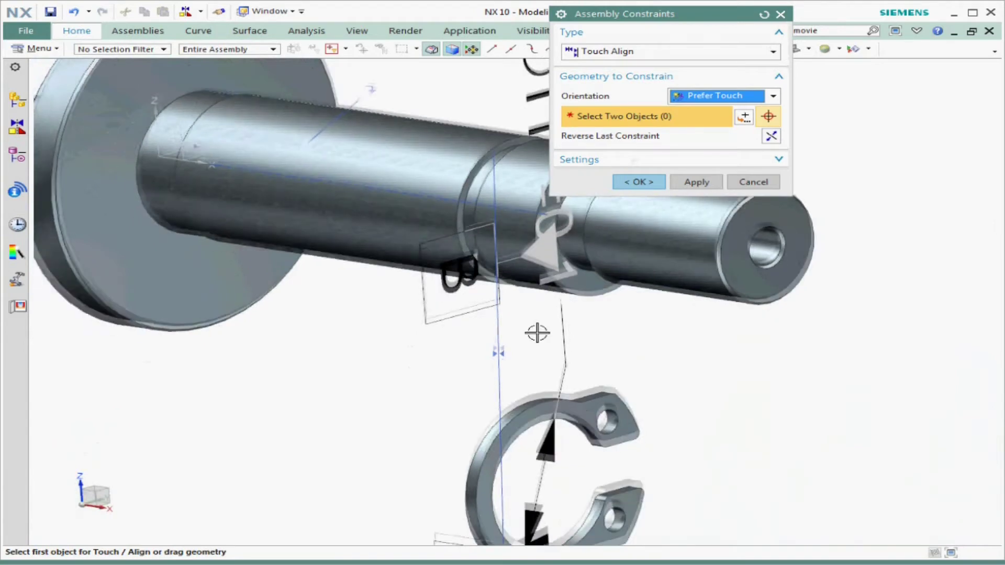
middle_click(669, 332)
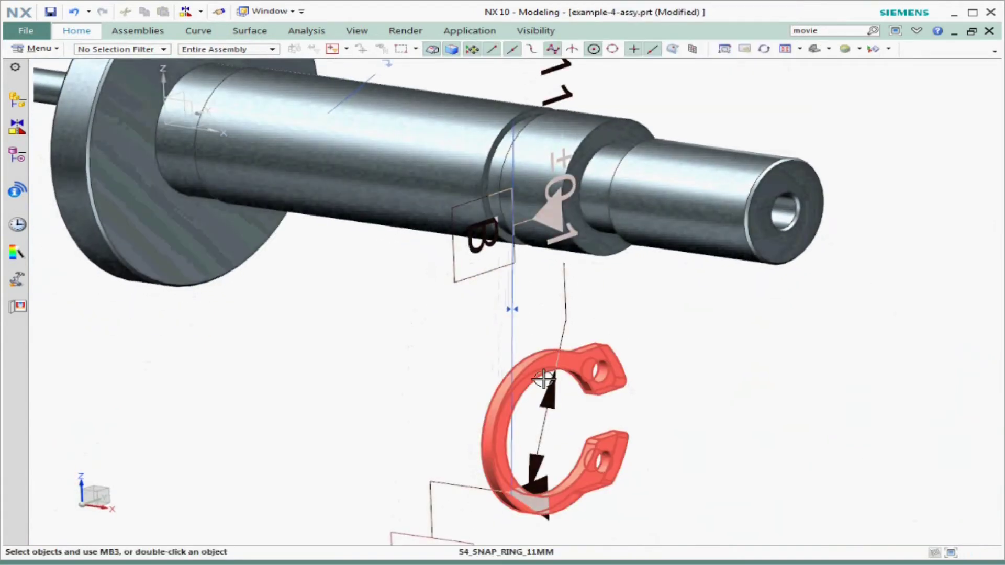
- Check the snap ring's degrees of freedom with its flat face touching the groove wall
right_click(529, 376)
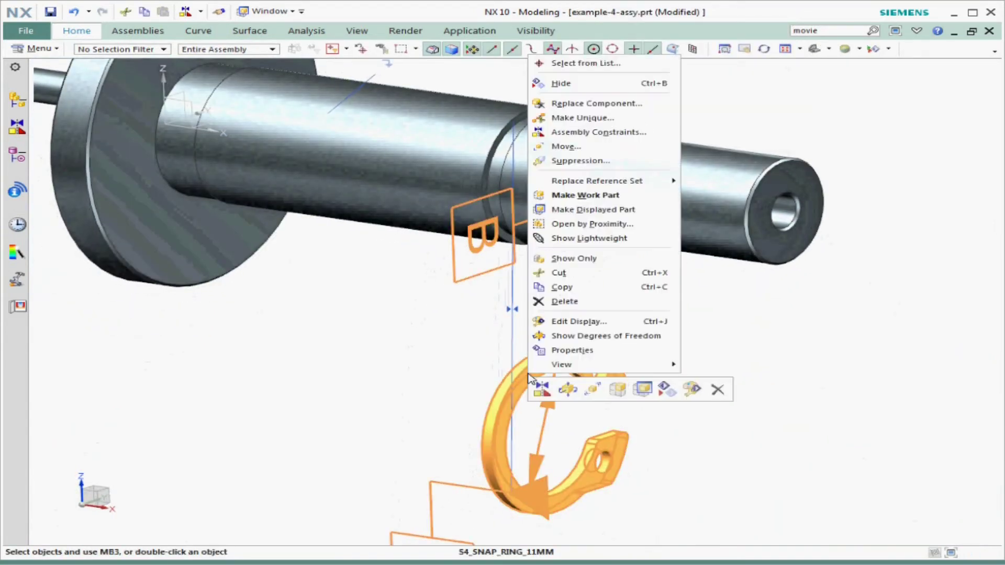
left_click(567, 390)
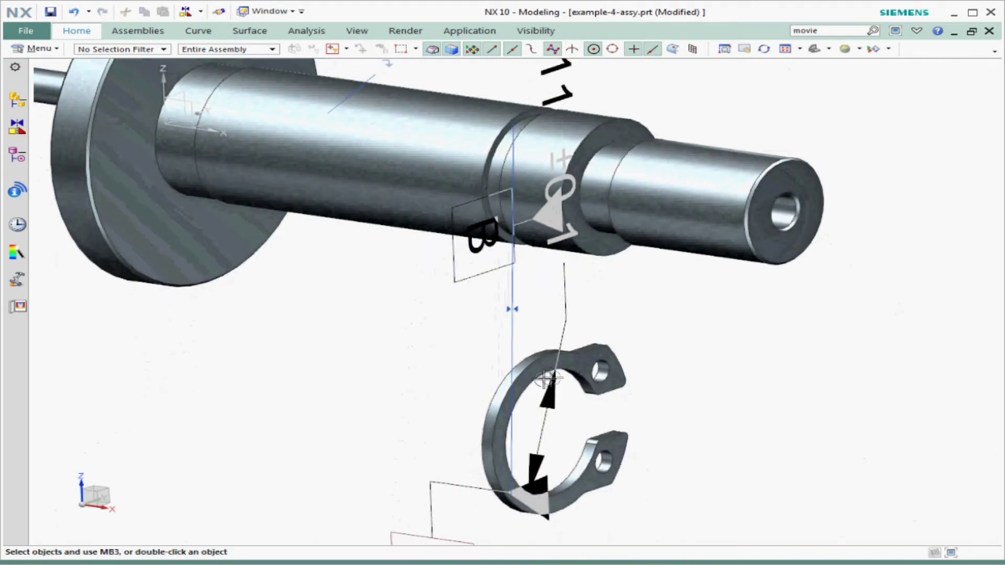
left_click(528, 373)
right_click(529, 375)
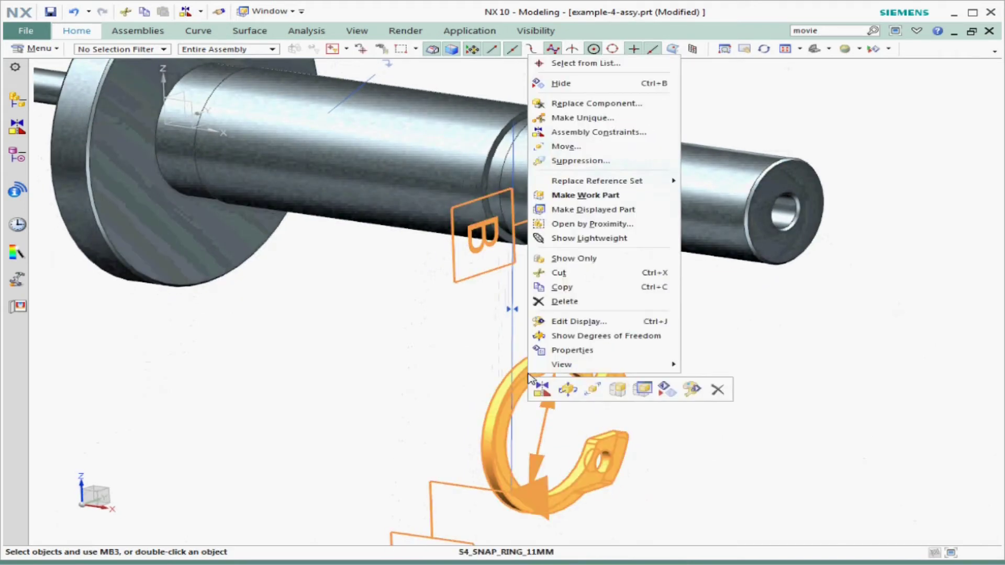
left_click(565, 391)
middle_click_drag(690, 396, 692, 395)
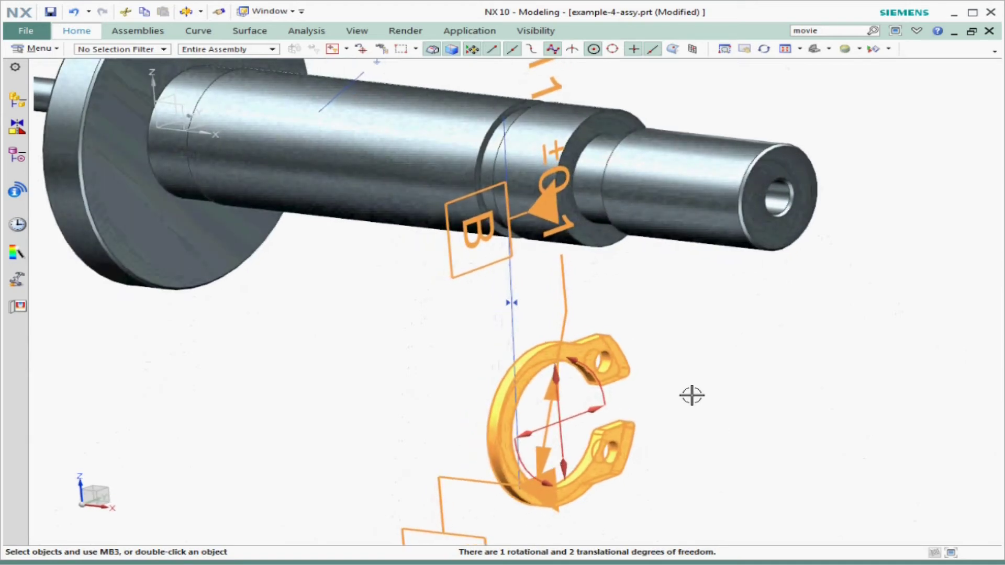
key("Escape")
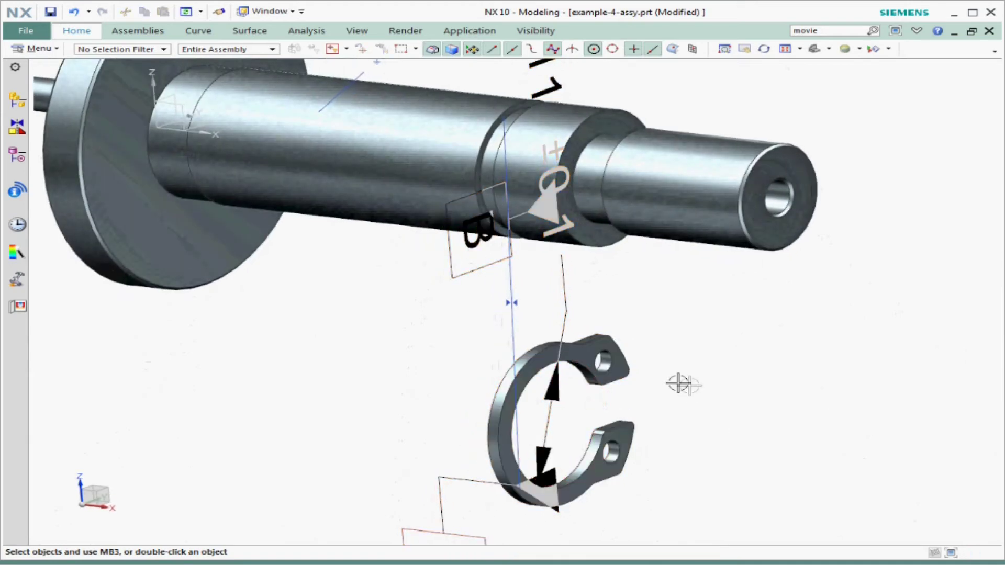
- Add a Touch Align constraint with Prefer Touch orientation between the snap ring's centerline and the shaft groove's centerline
right_click(600, 362)
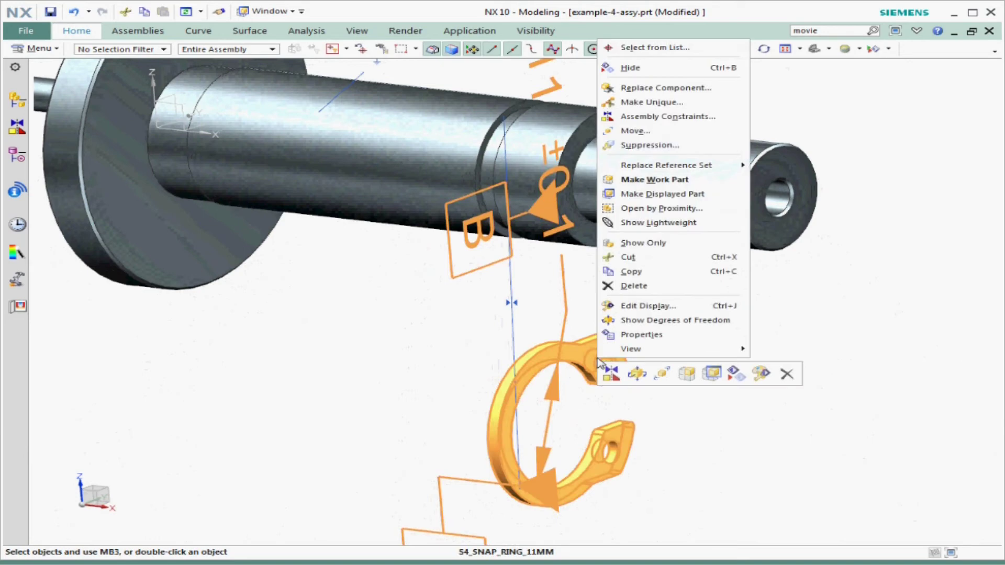
left_click(612, 374)
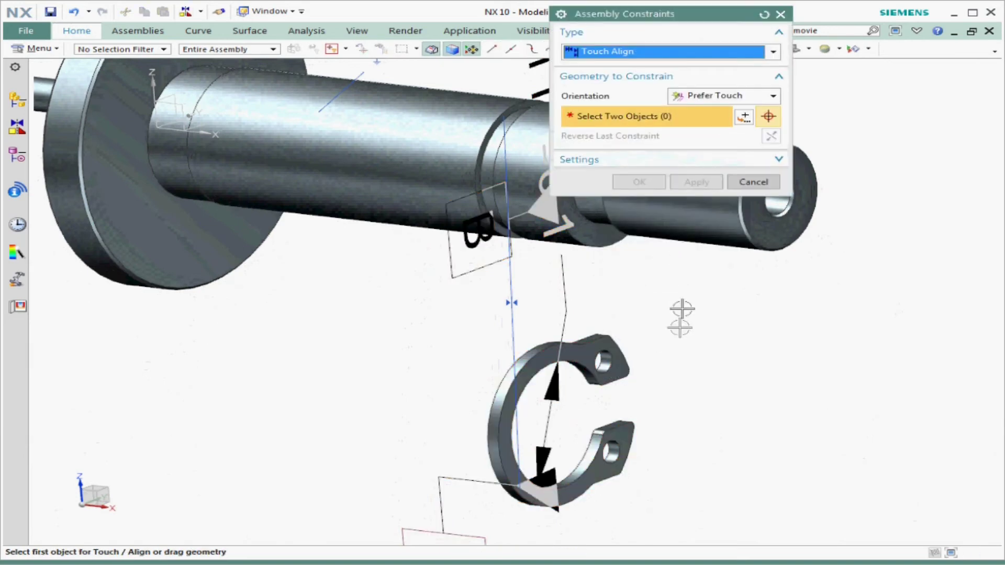
scroll(675, 345, "down", 1)
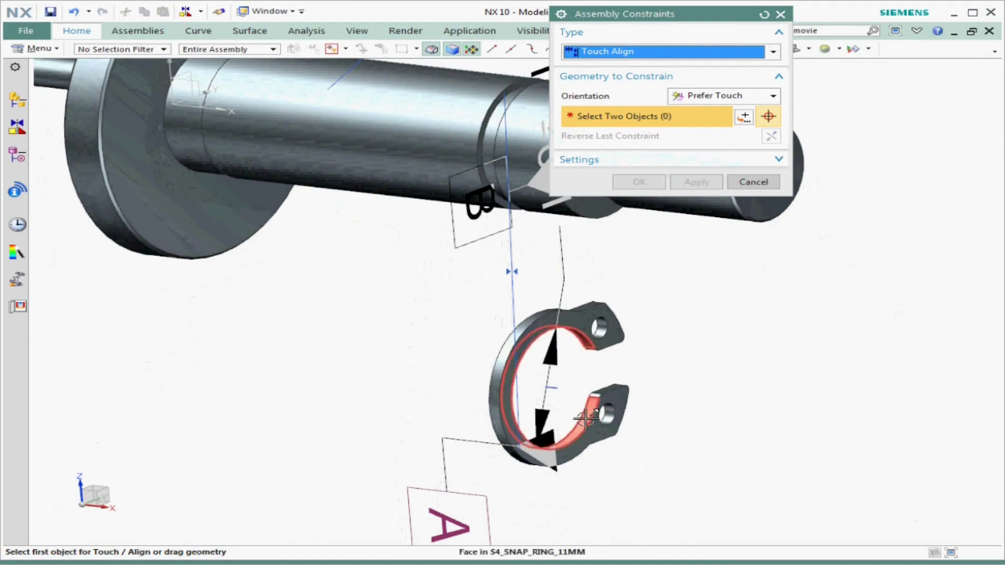
left_click(552, 387)
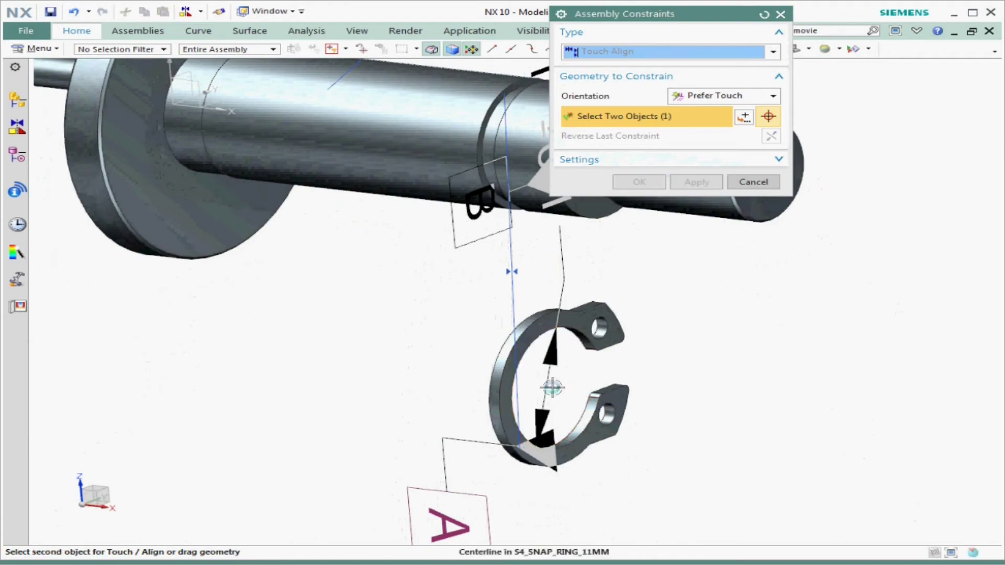
middle_click_drag(551, 390, 523, 226)
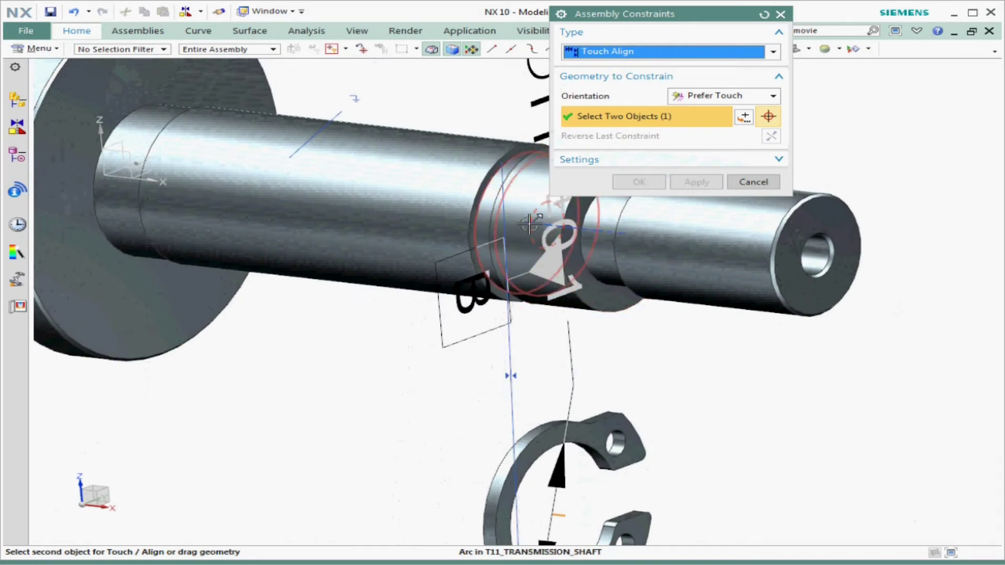
left_click(530, 225)
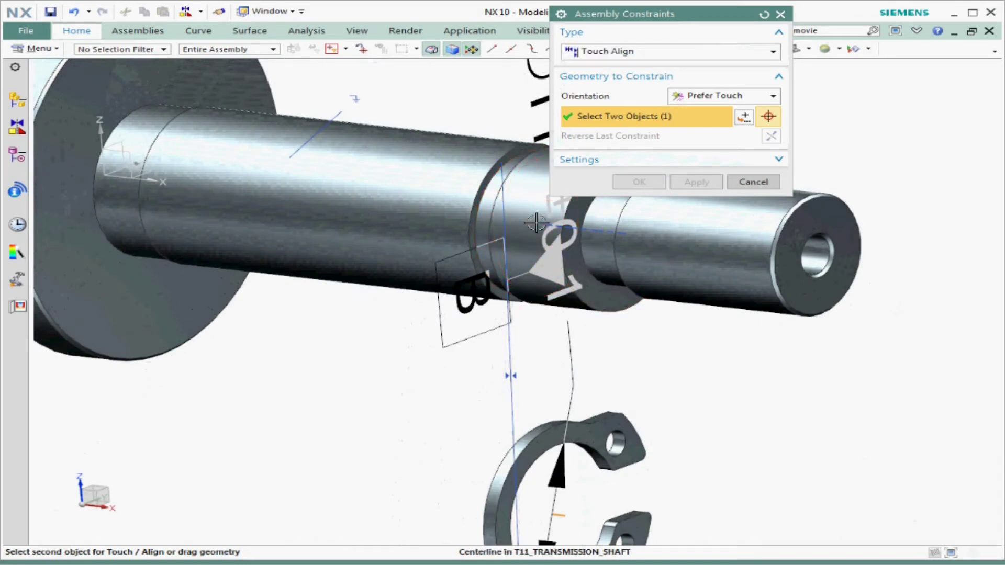
middle_click_drag(517, 330, 575, 327)
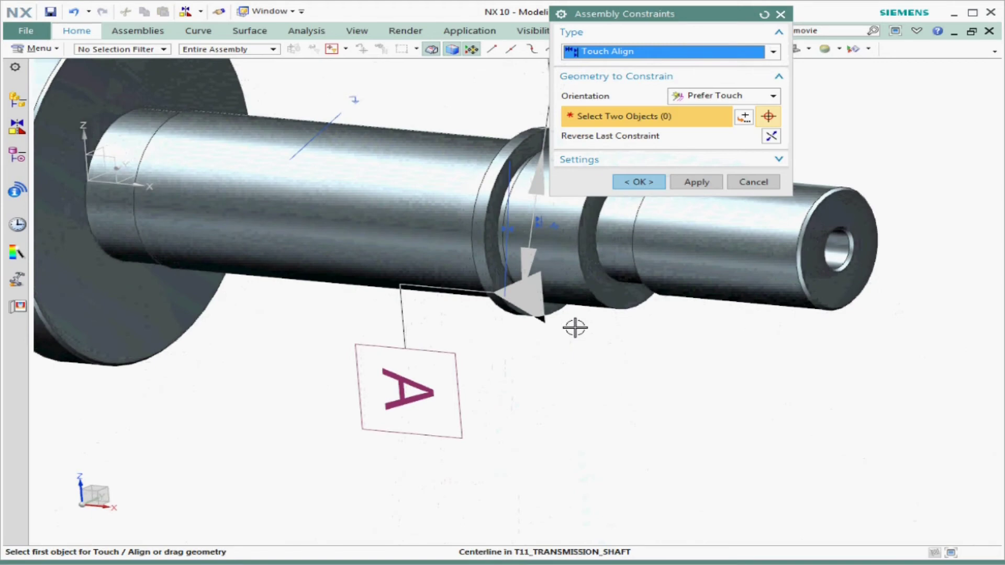
middle_click(577, 390)
- Check the snap ring's degrees of freedom with its centerline aligned to the shaft
middle_click_drag(576, 393, 576, 394)
scroll(519, 273, "up", 1)
left_click(529, 224)
right_click(529, 223)
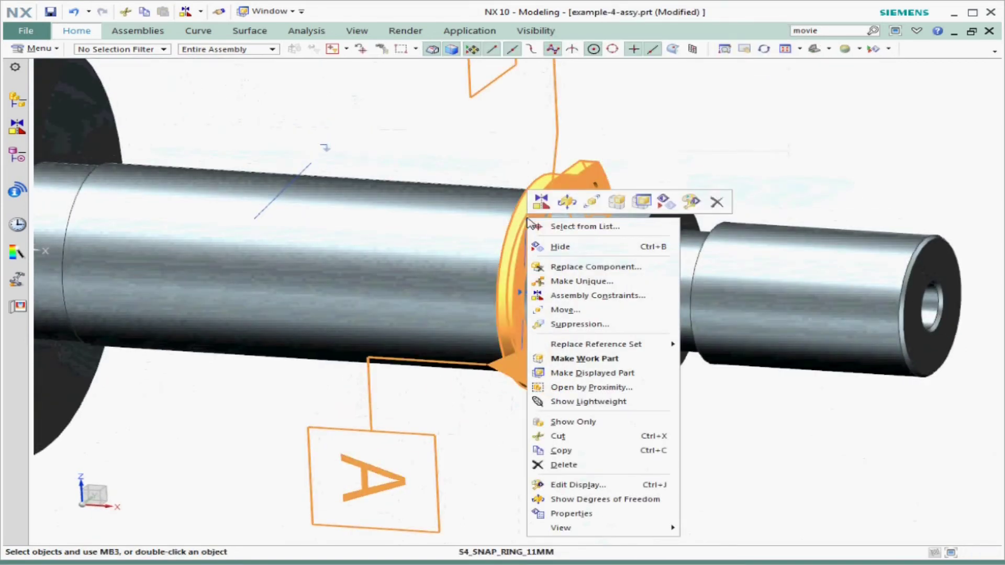
left_click(568, 203)
middle_click_drag(594, 418, 479, 474)
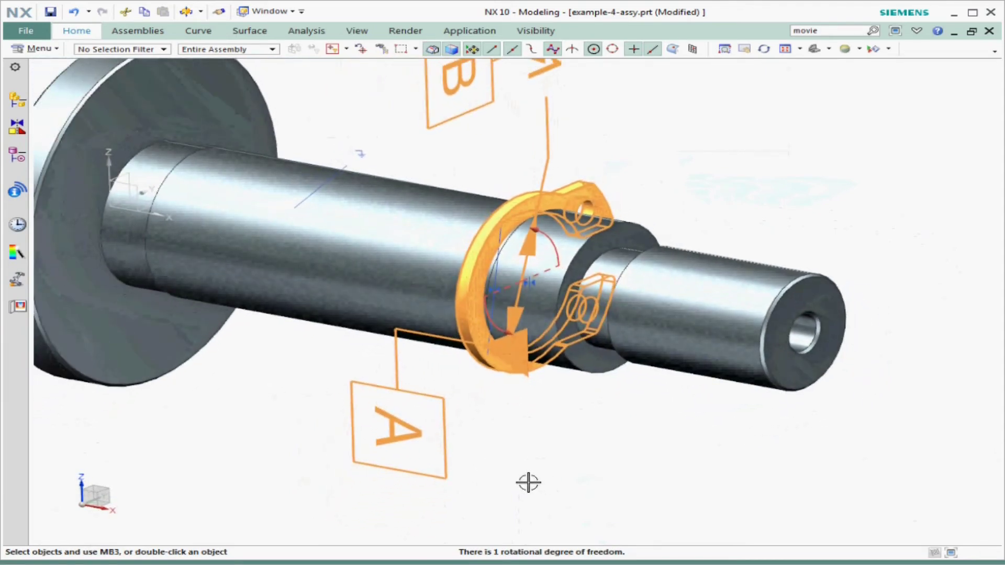
key("Escape")
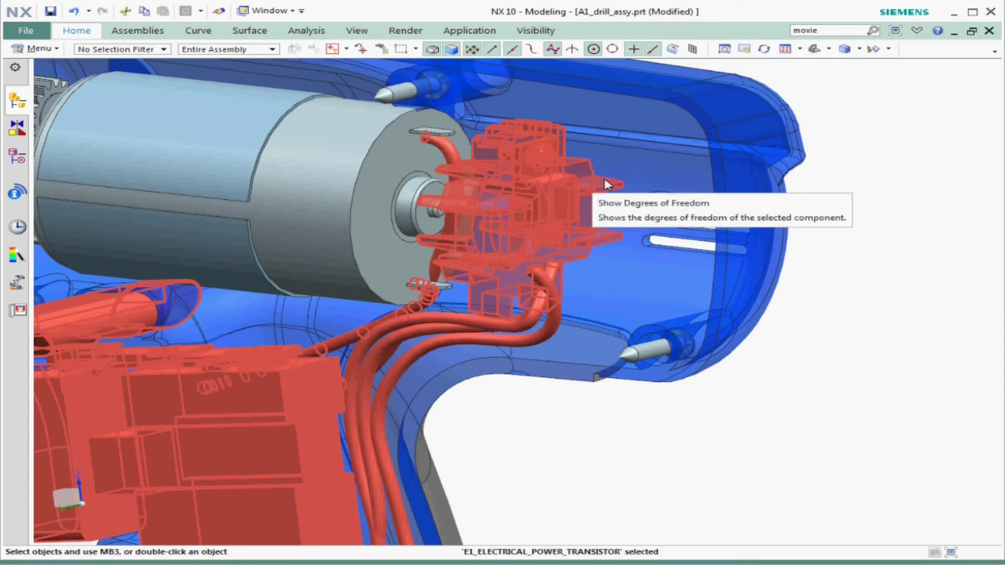
- Check the degrees of freedom of the electrical power transistor in the drill assembly
left_click(556, 201)
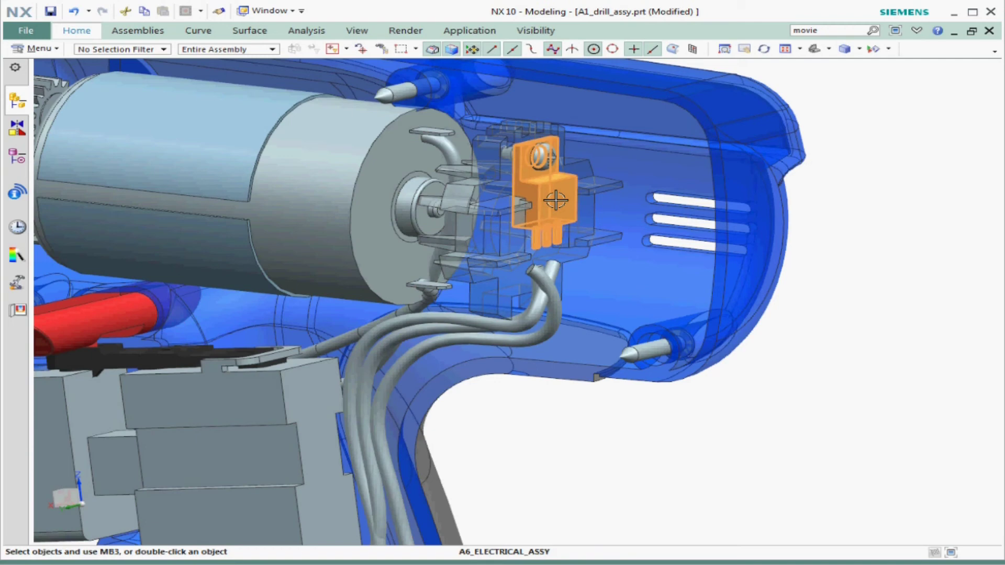
right_click(556, 201)
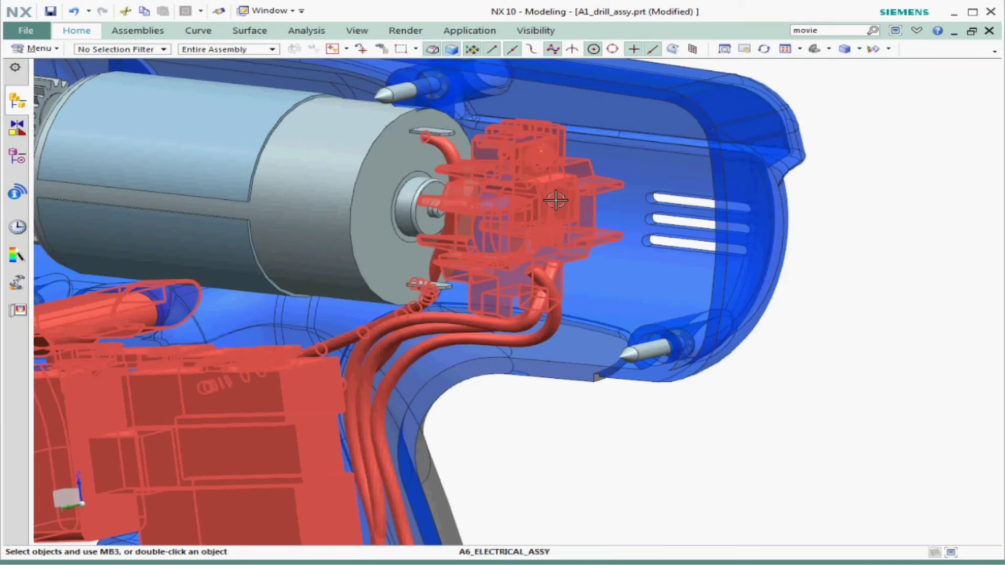
right_click(558, 204)
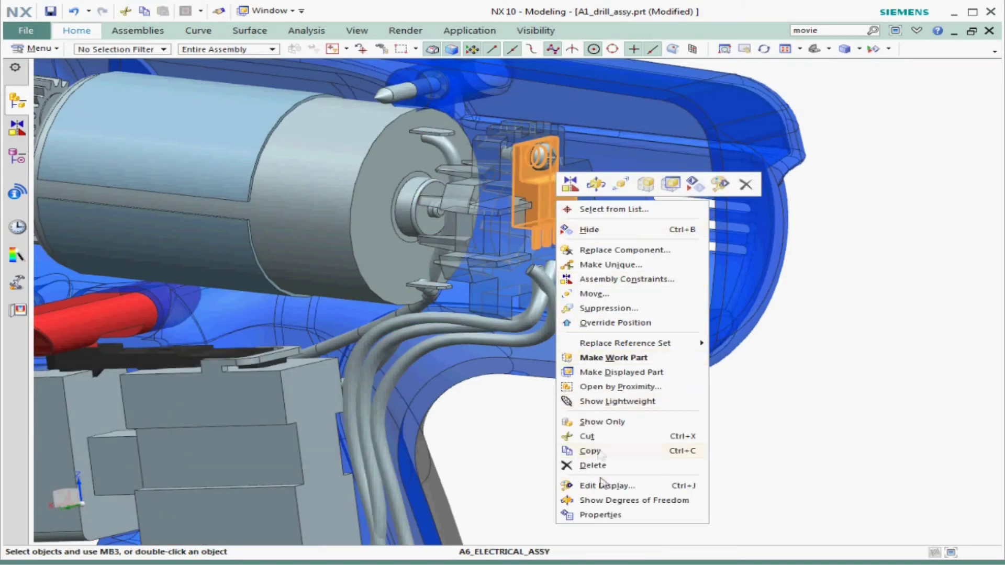